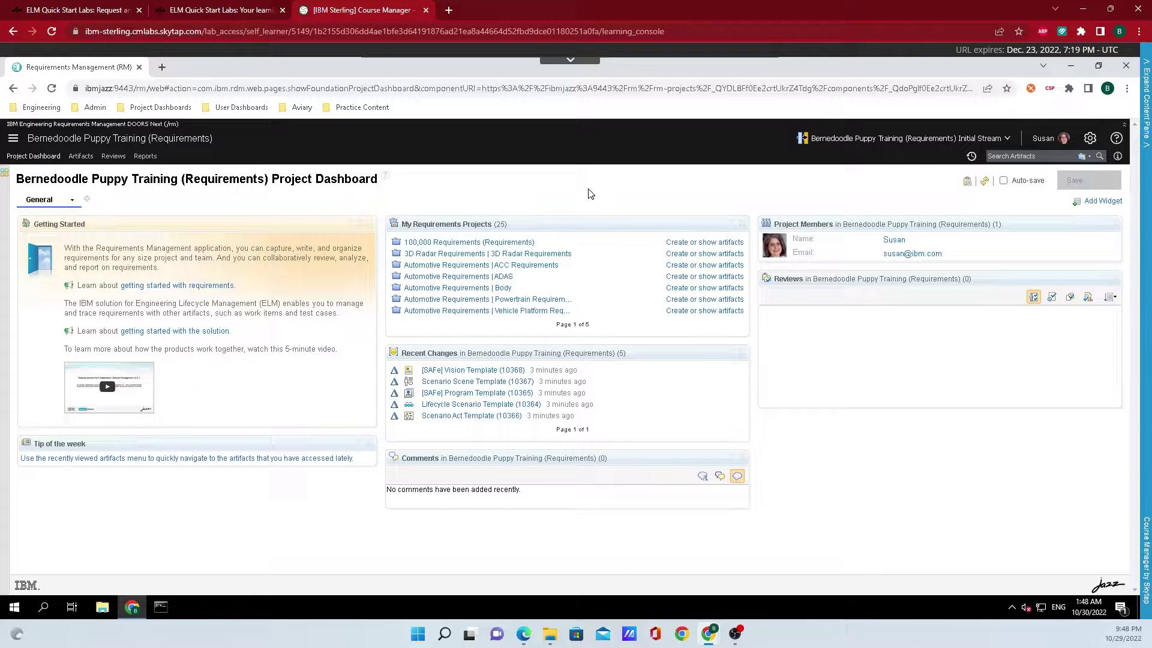
Open Manage Project Properties for Bernedoodle Puppy Training from the gear menu.
click(1090, 139)
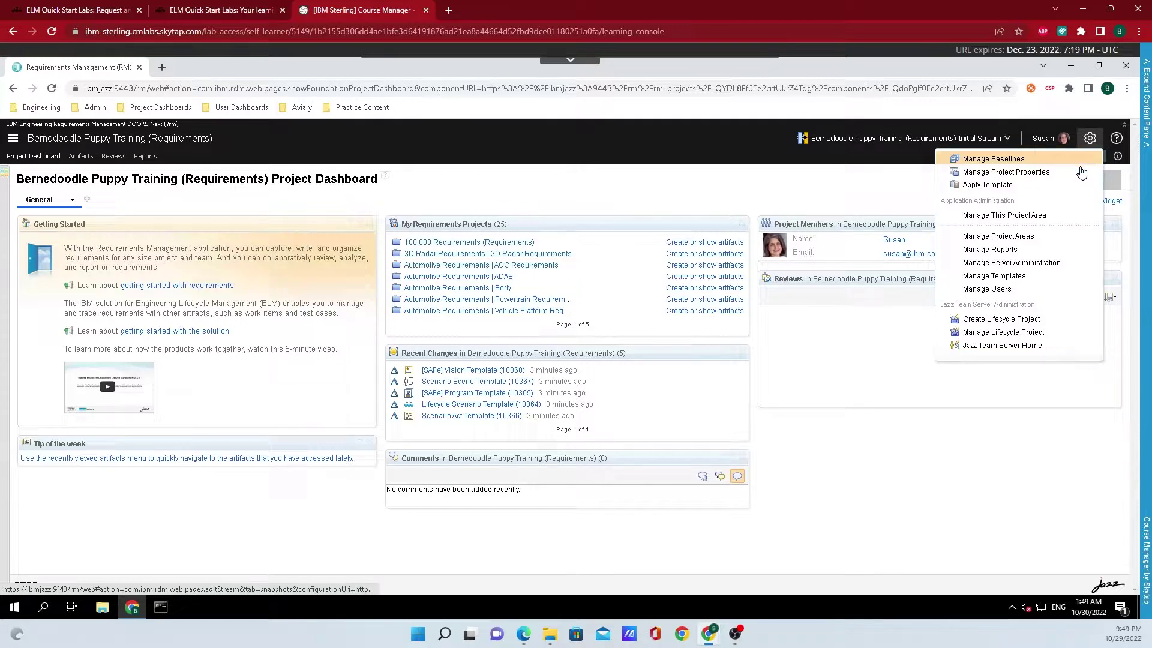
click(1080, 172)
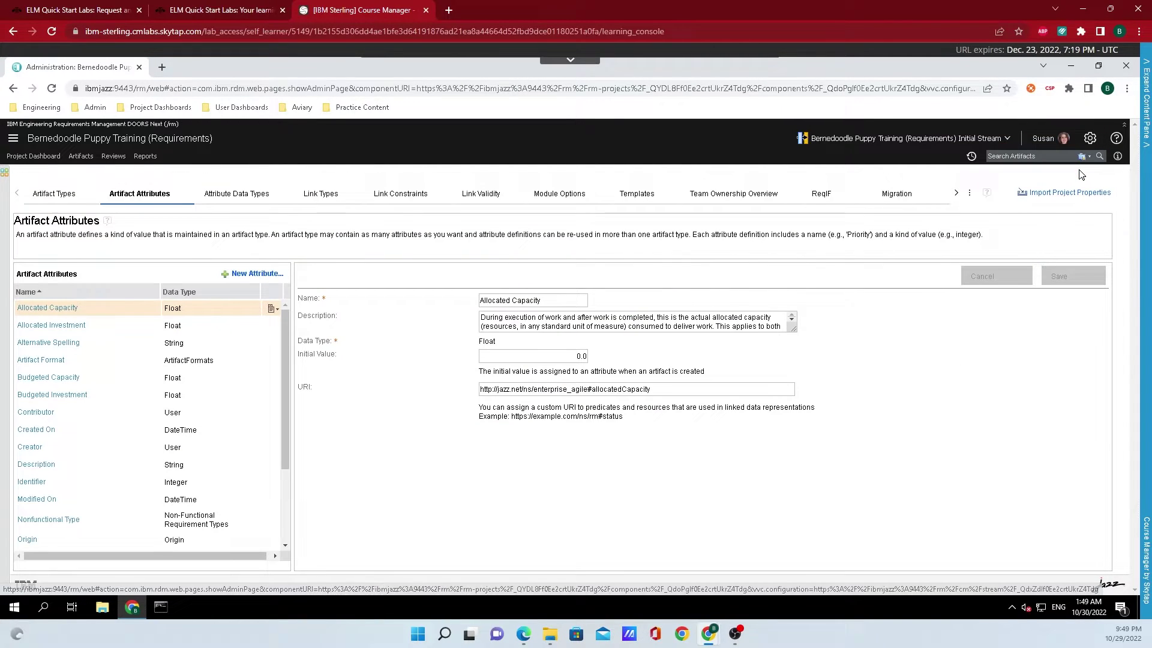
Create and save a String attribute 'Command' described as 'The command I will give the puppy'.
click(132, 200)
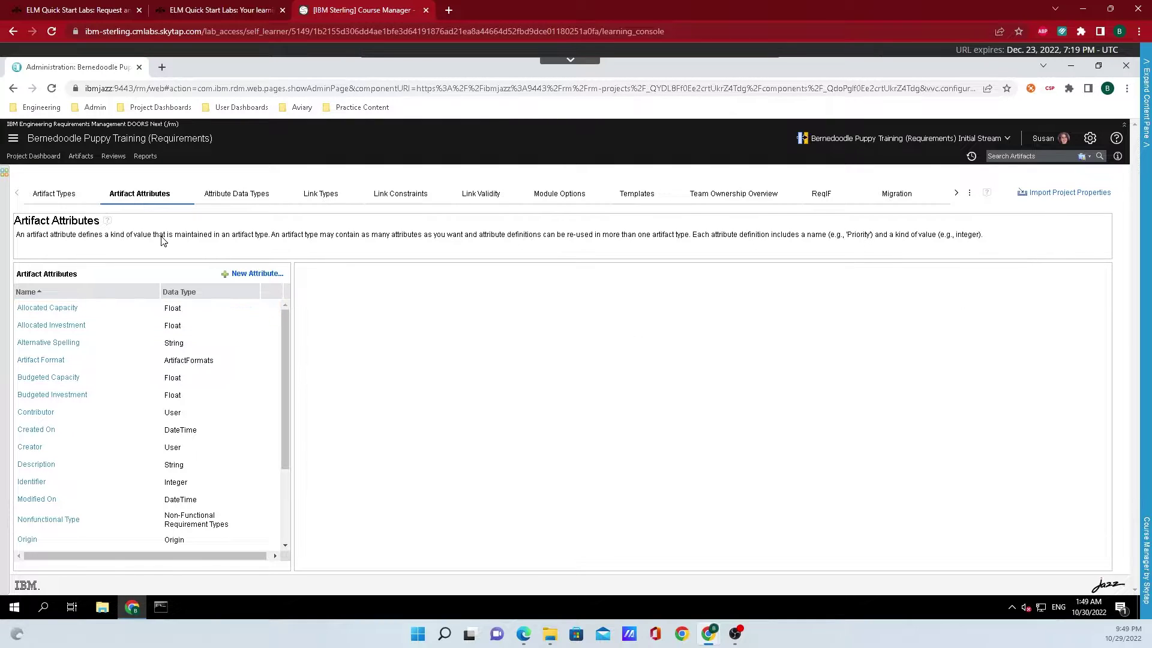
click(248, 278)
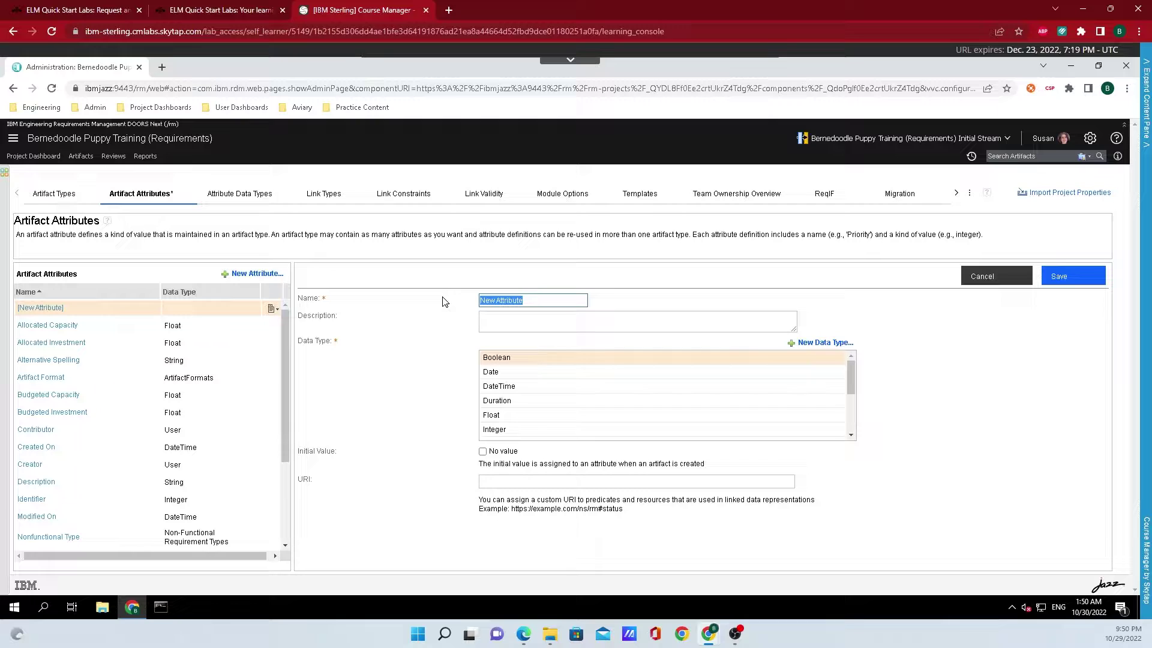
text(Command)
click(489, 323)
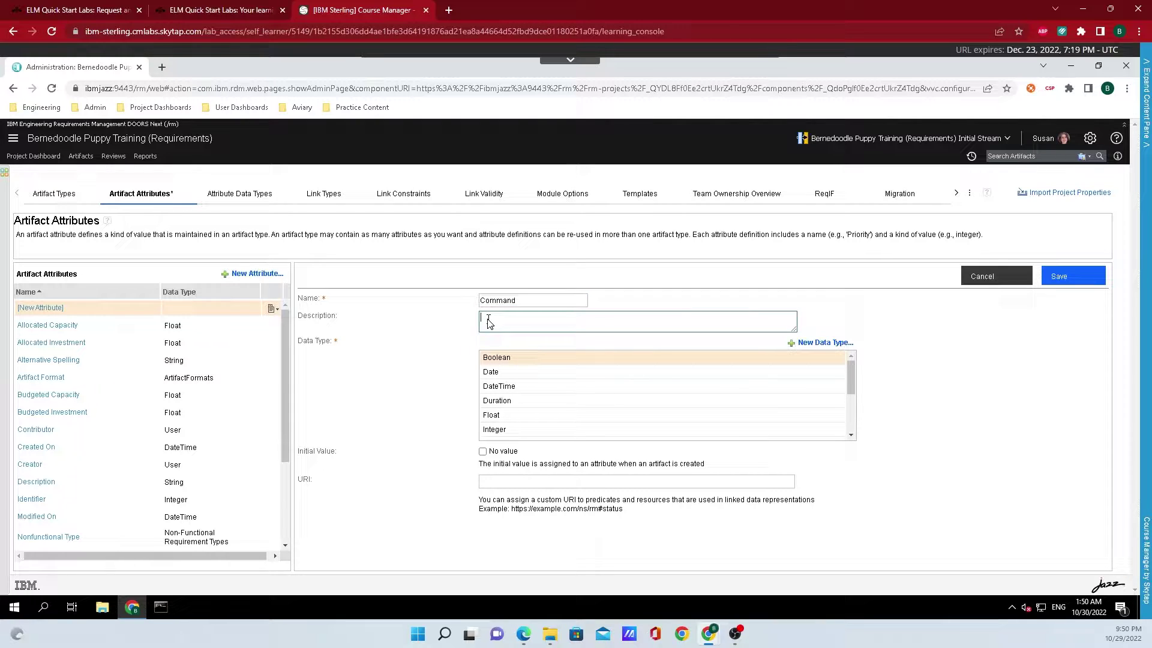
text(The command I will give the puppy)
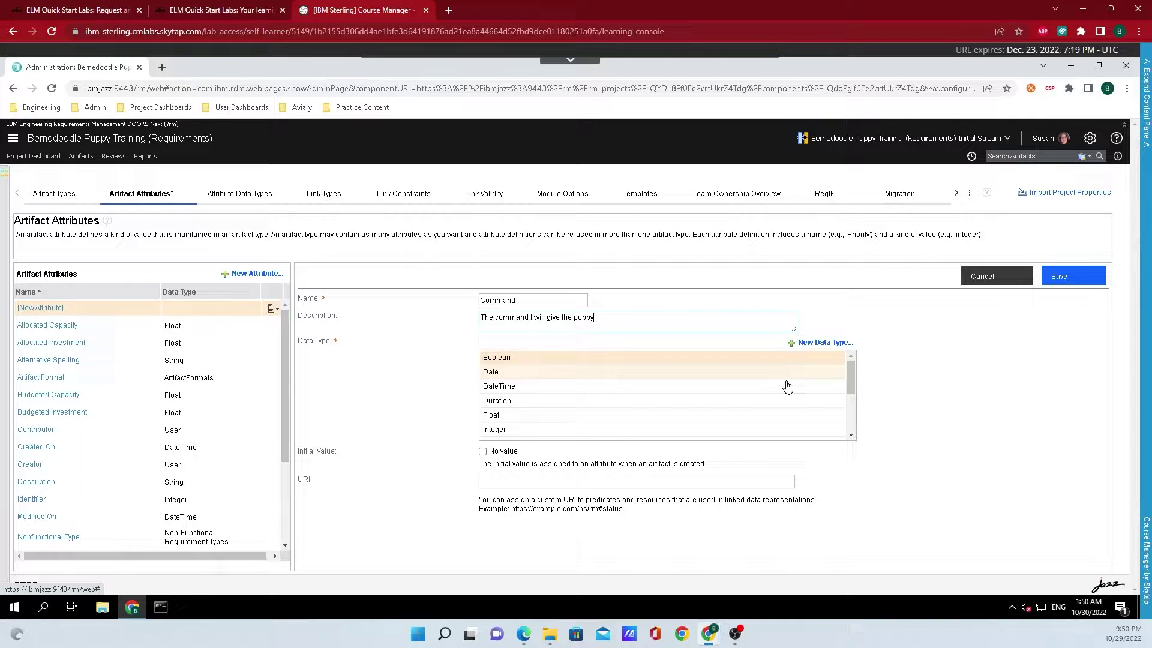
scroll(779, 388, down, 3)
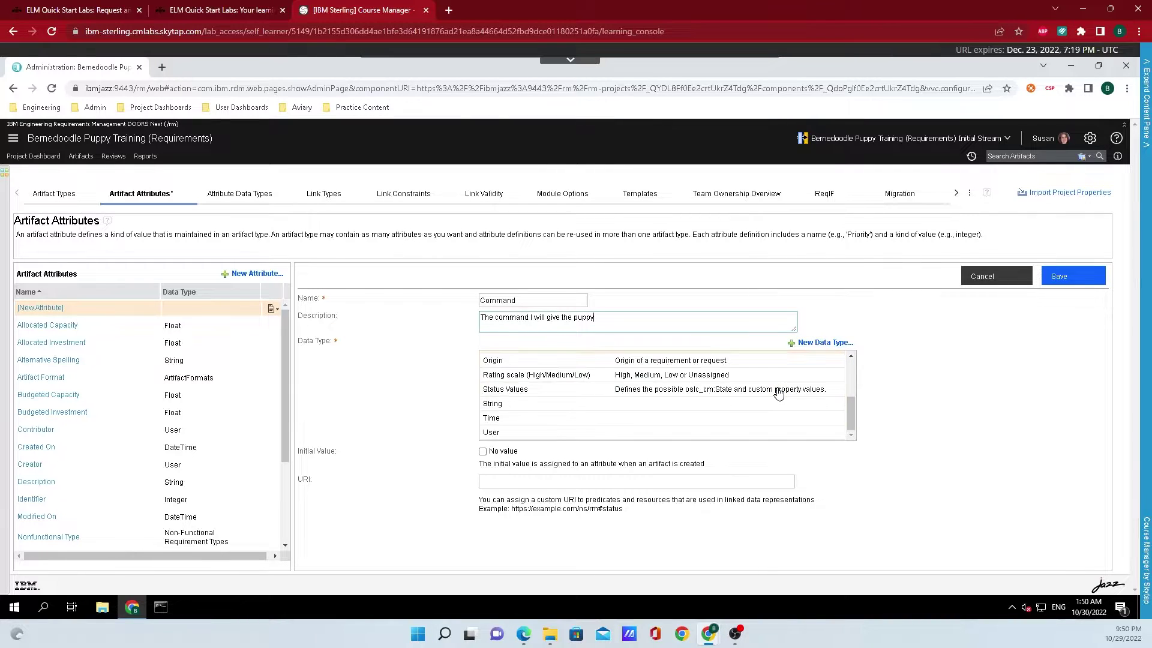
click(741, 407)
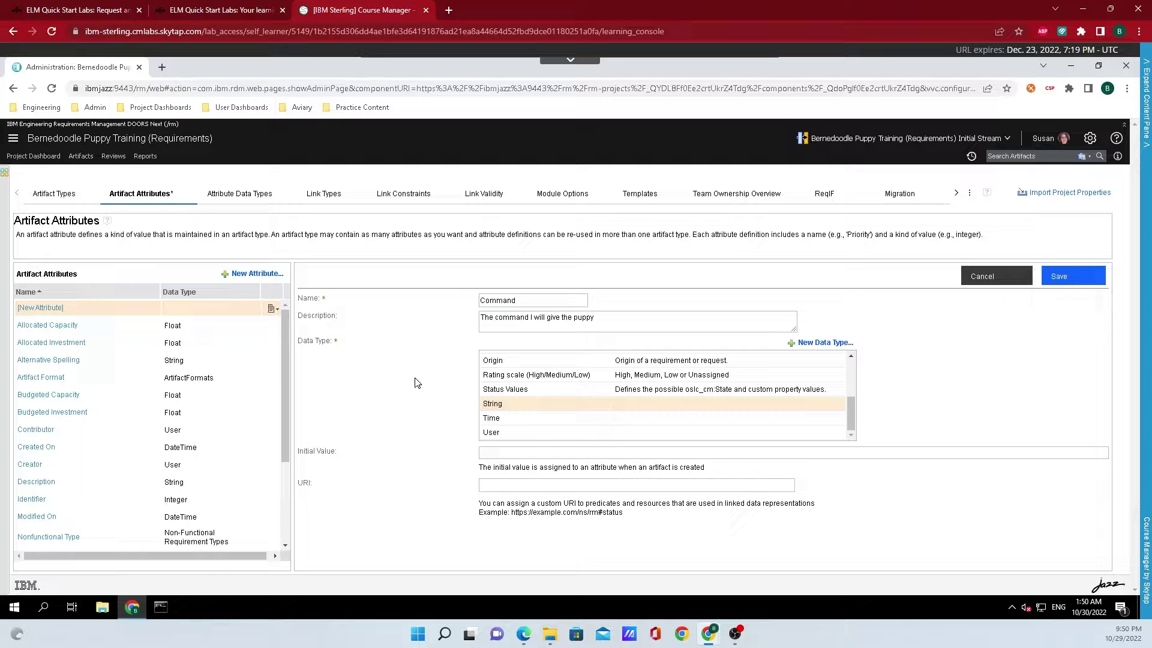
click(1063, 275)
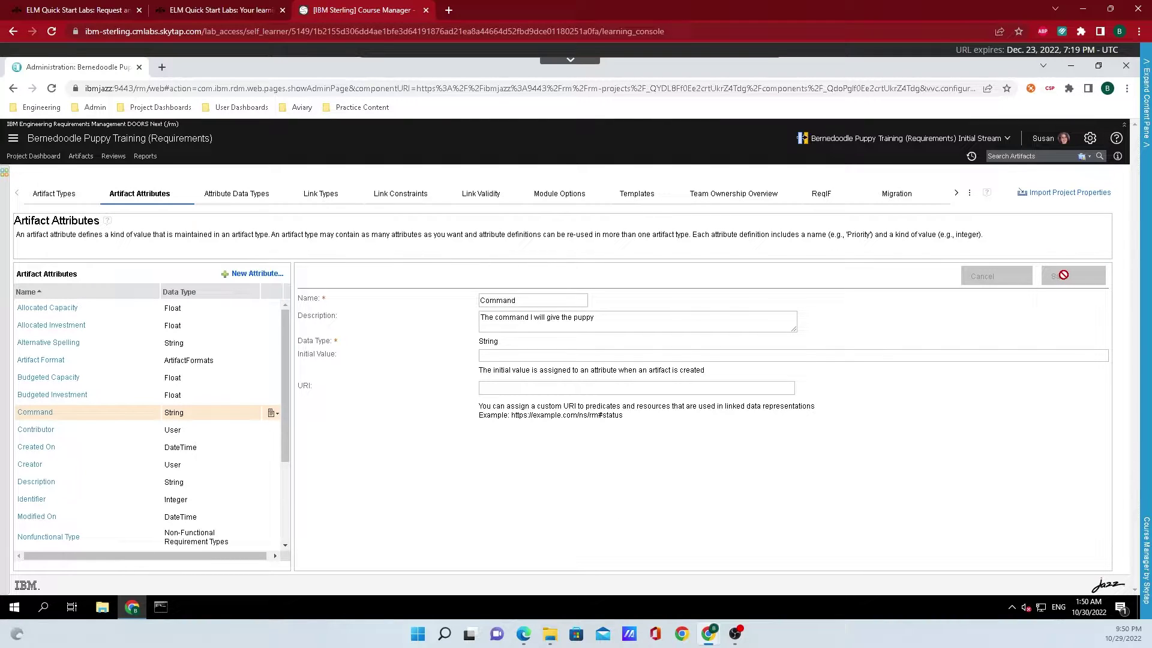
Switch the project properties view to the Artifact Types list.
click(56, 198)
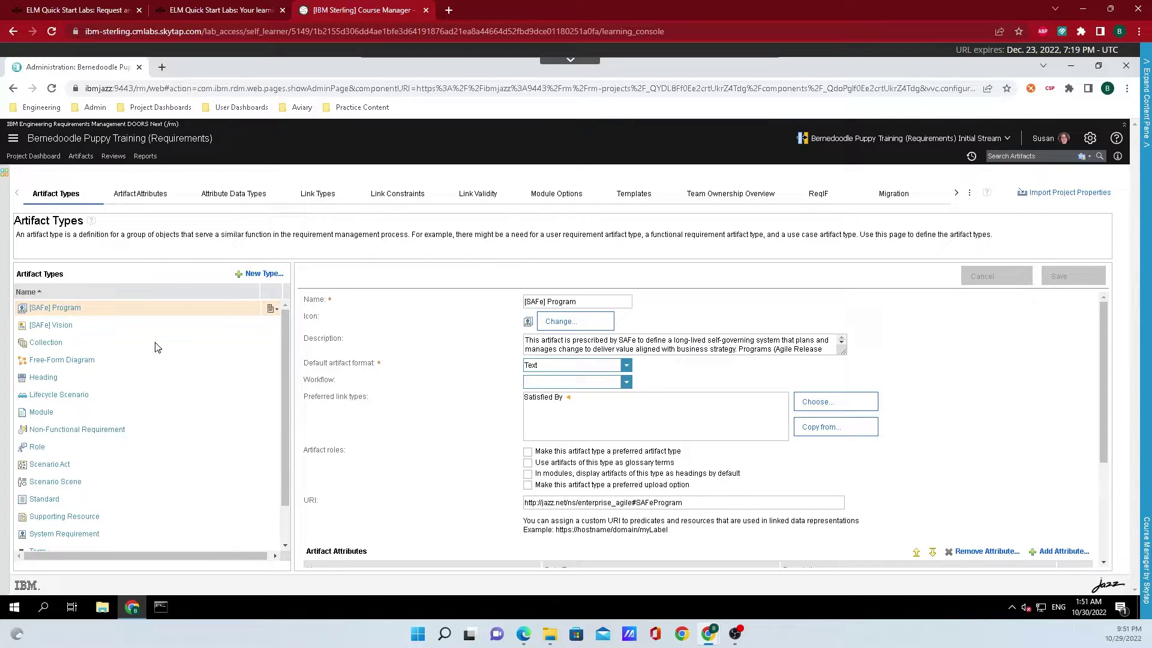
Add the Command attribute to the System Requirement artifact type and save it.
click(99, 536)
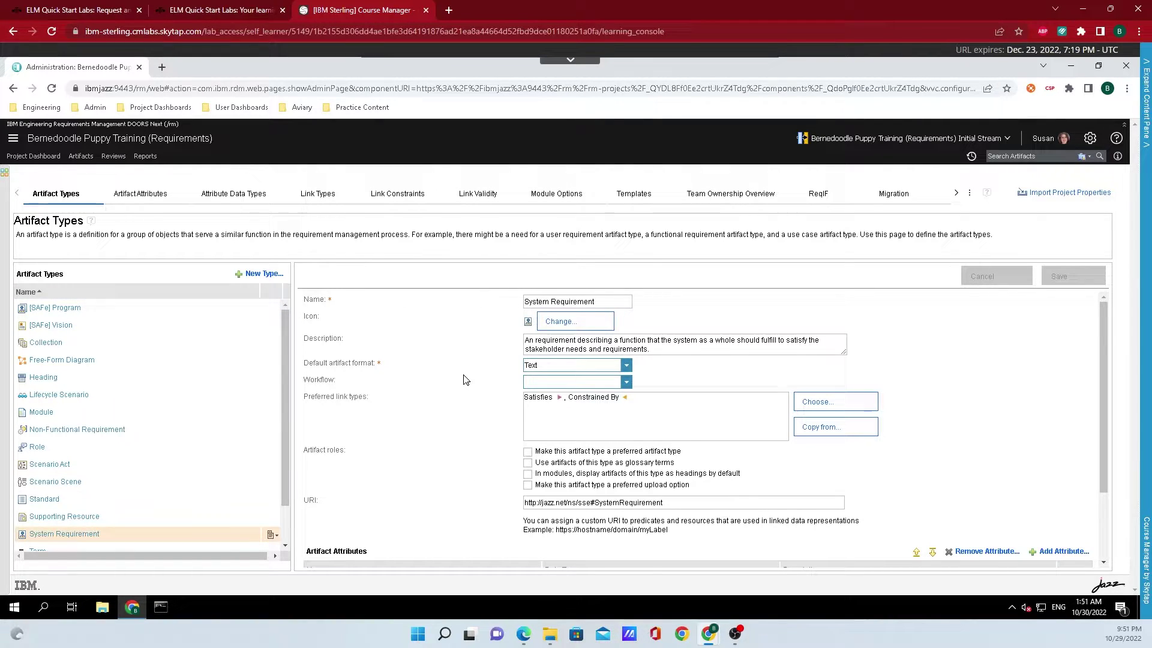
scroll(463, 379, down, 2)
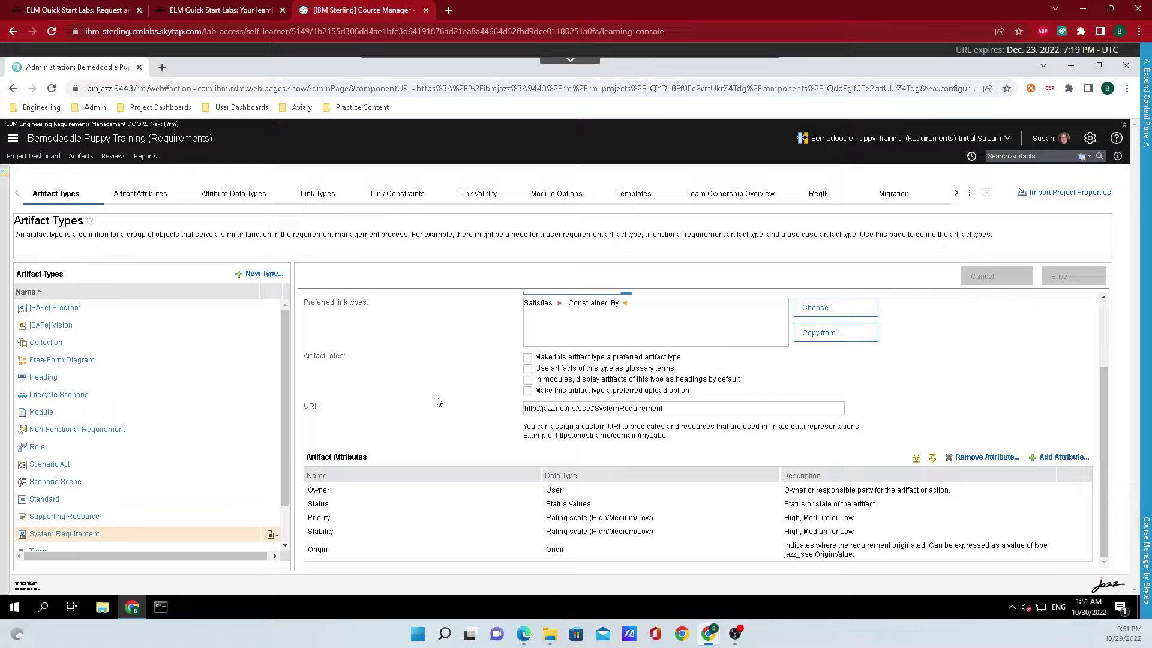
click(1049, 461)
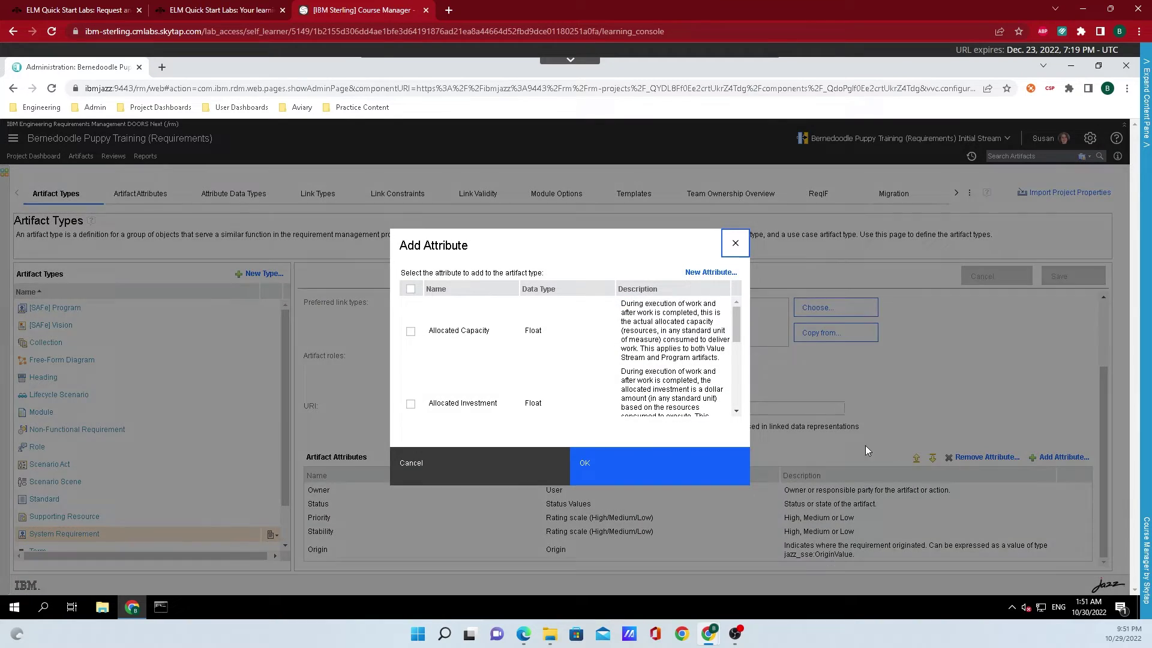
scroll(530, 352, down, 5)
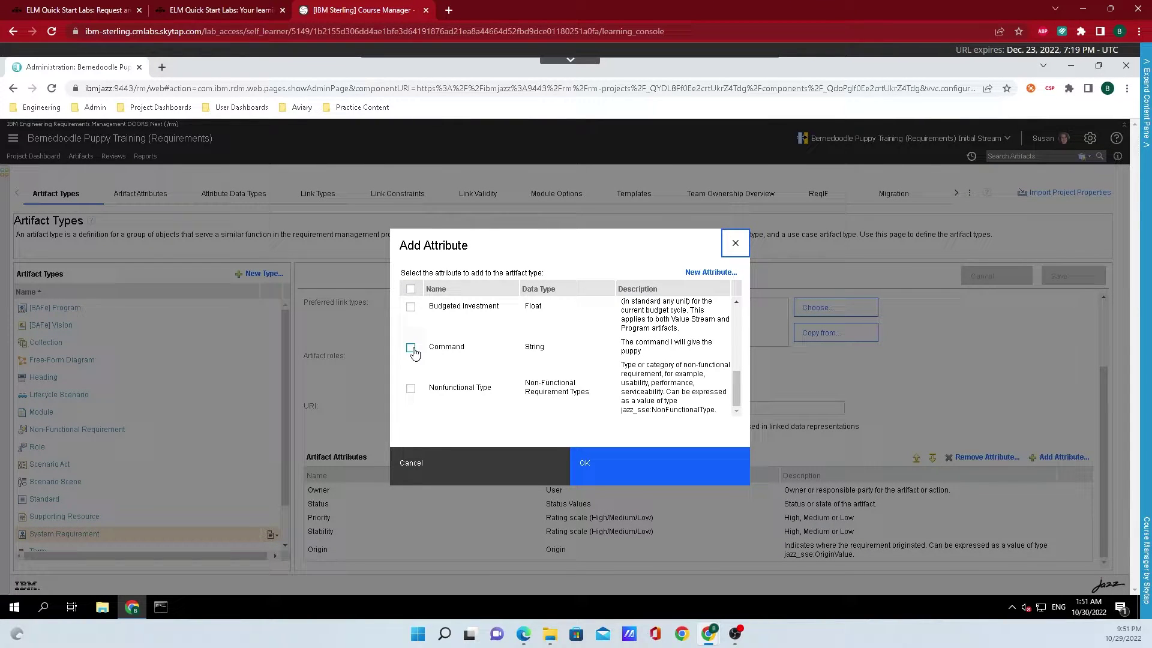
click(411, 349)
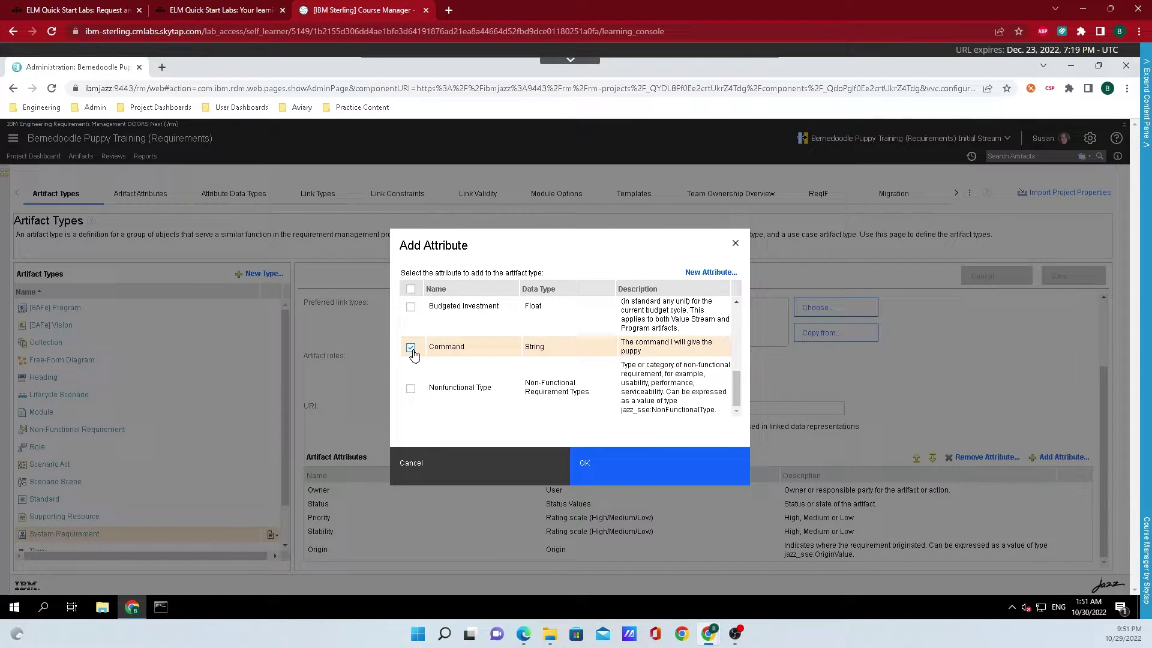
click(648, 474)
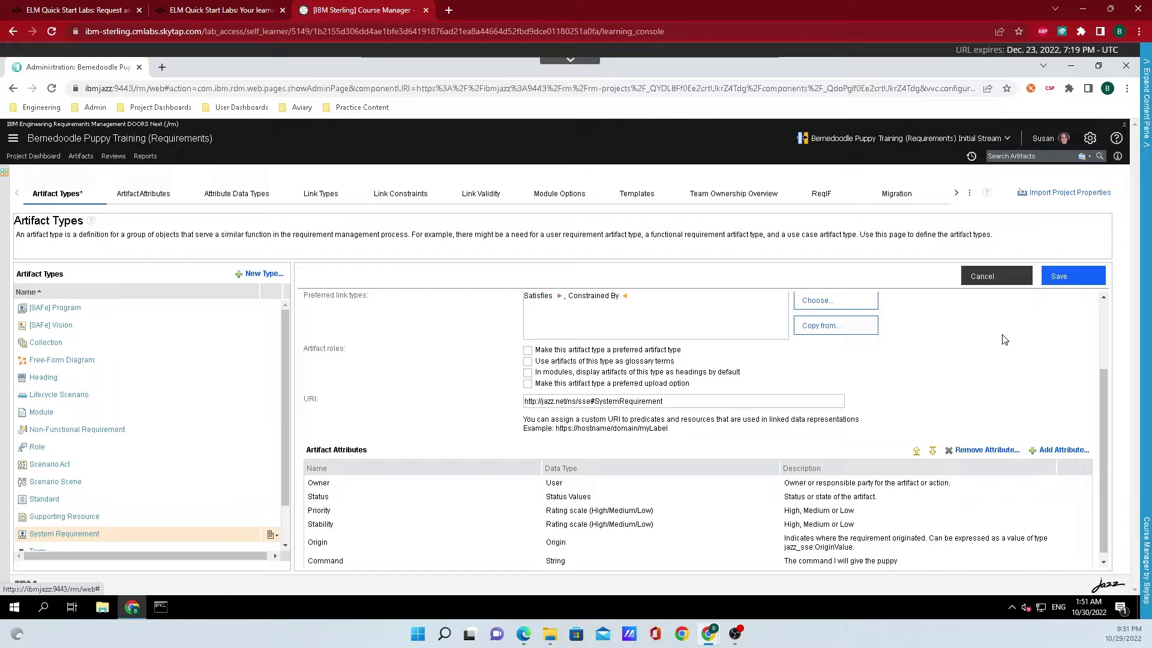
click(1062, 282)
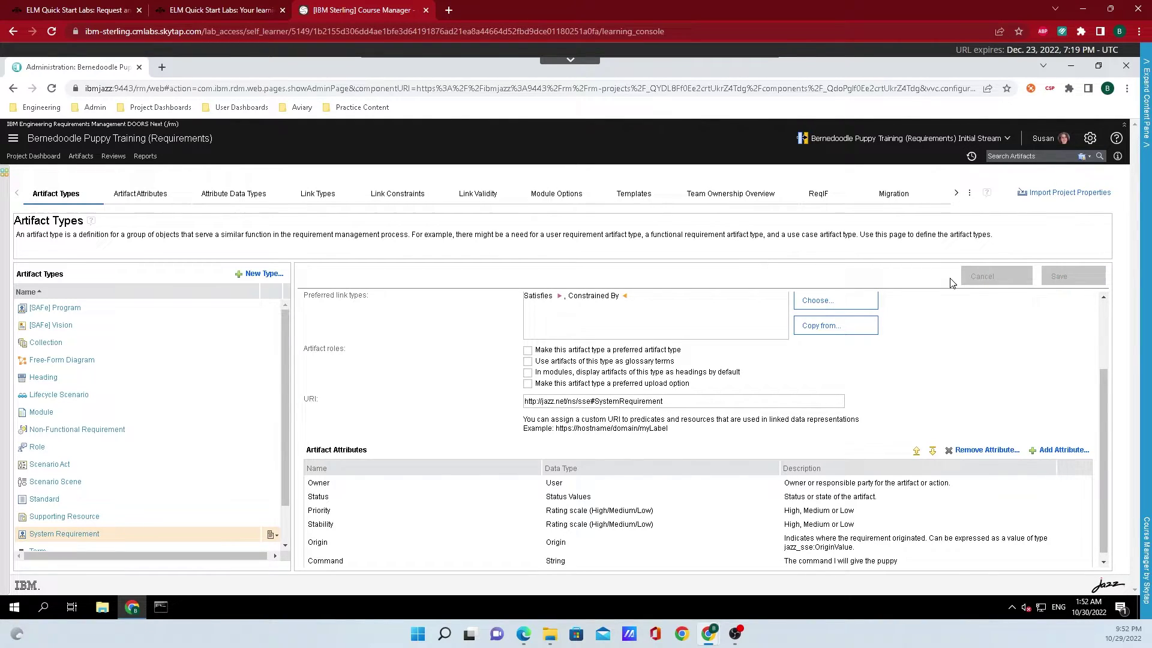
Draft a new 'Puppy requirement' artifact type with the Customer Requirement icon and Text default format.
click(247, 279)
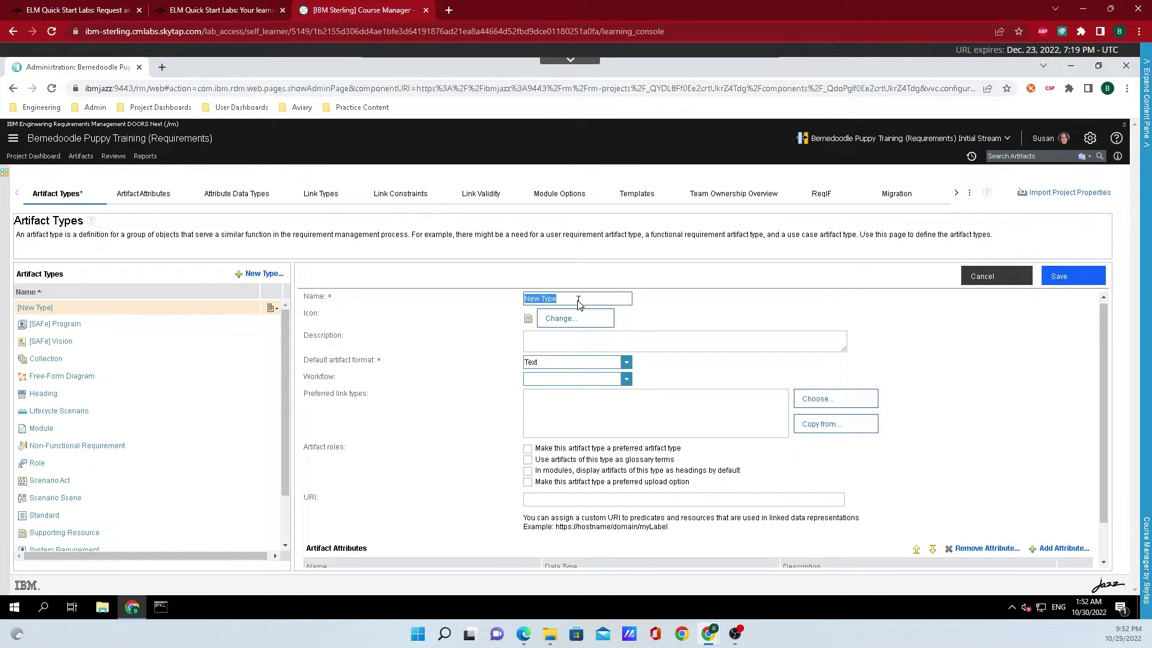
text(Puppy requirement)
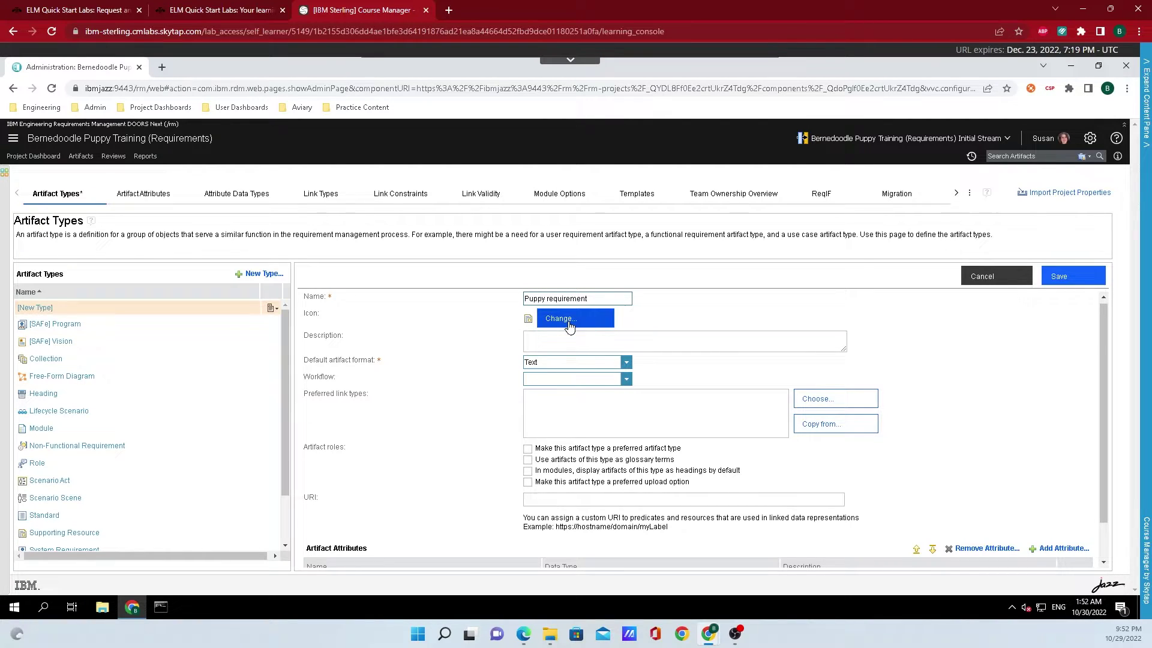
click(570, 324)
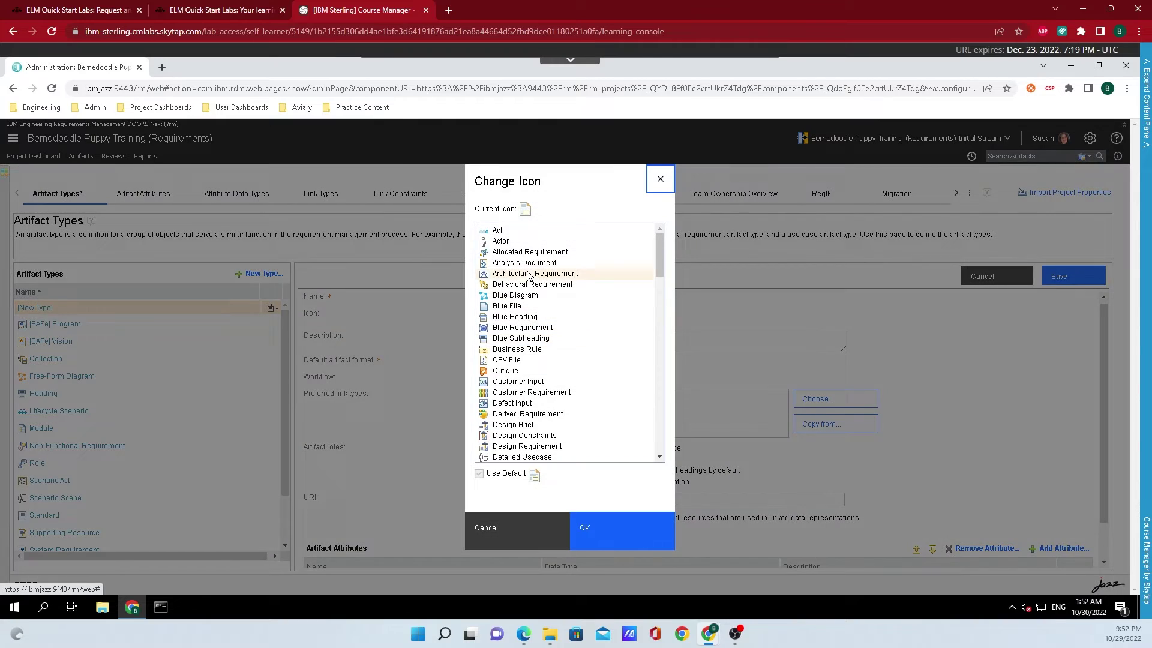
scroll(531, 300, down, 5)
scroll(539, 360, up, 5)
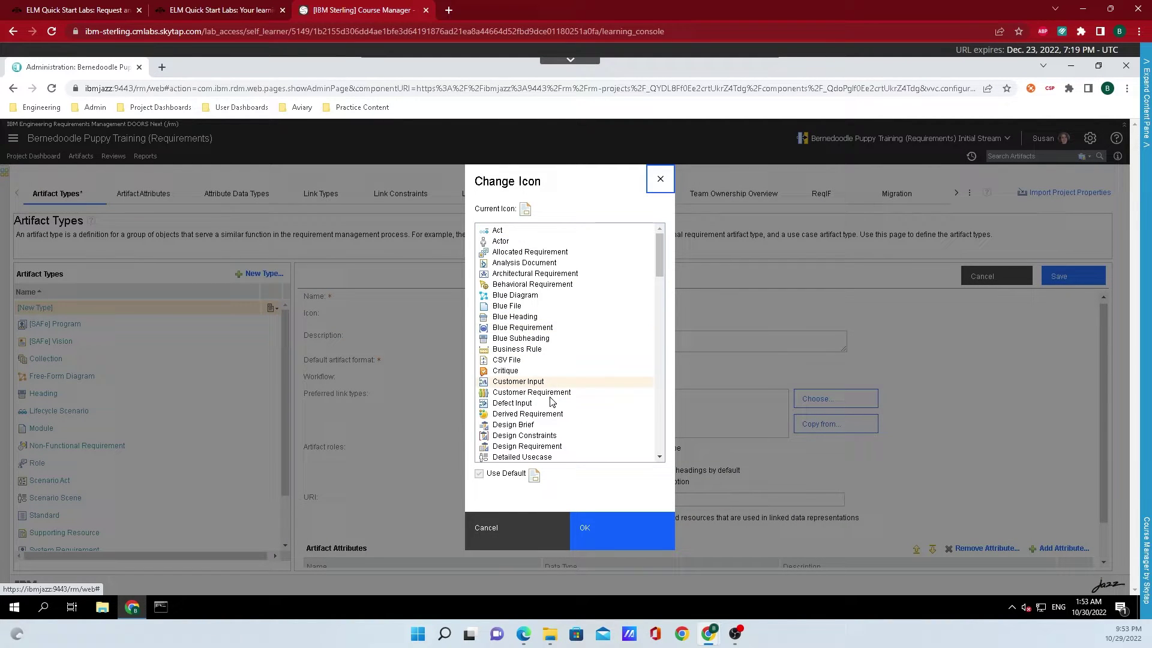
click(549, 393)
click(606, 531)
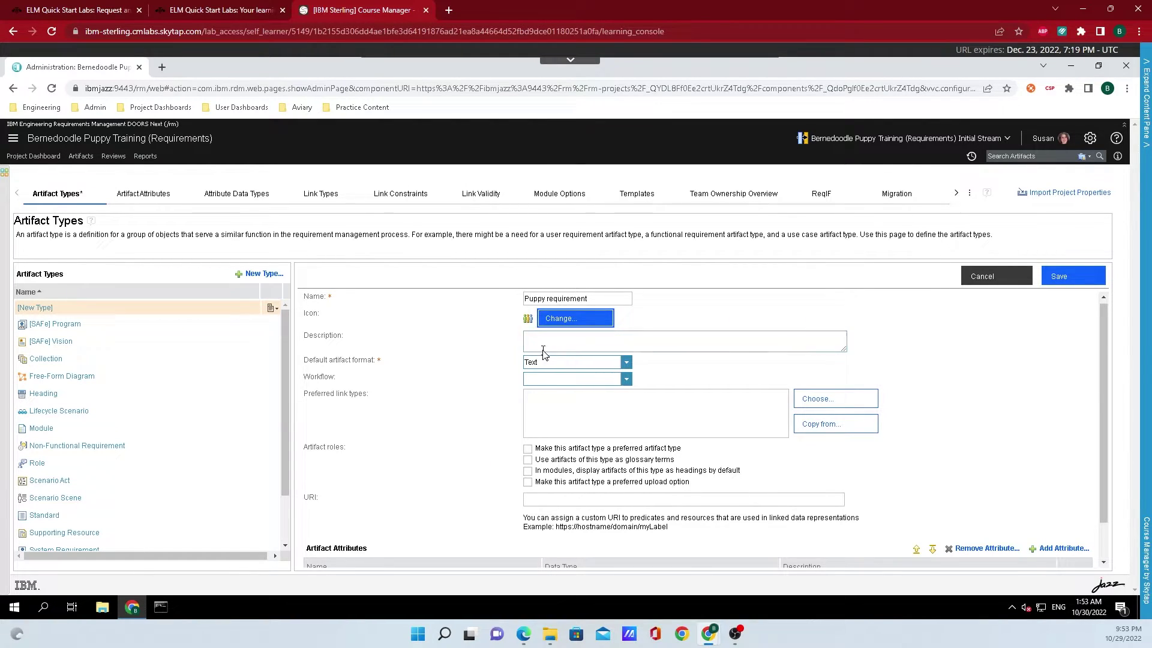
scroll(546, 351, down, 1)
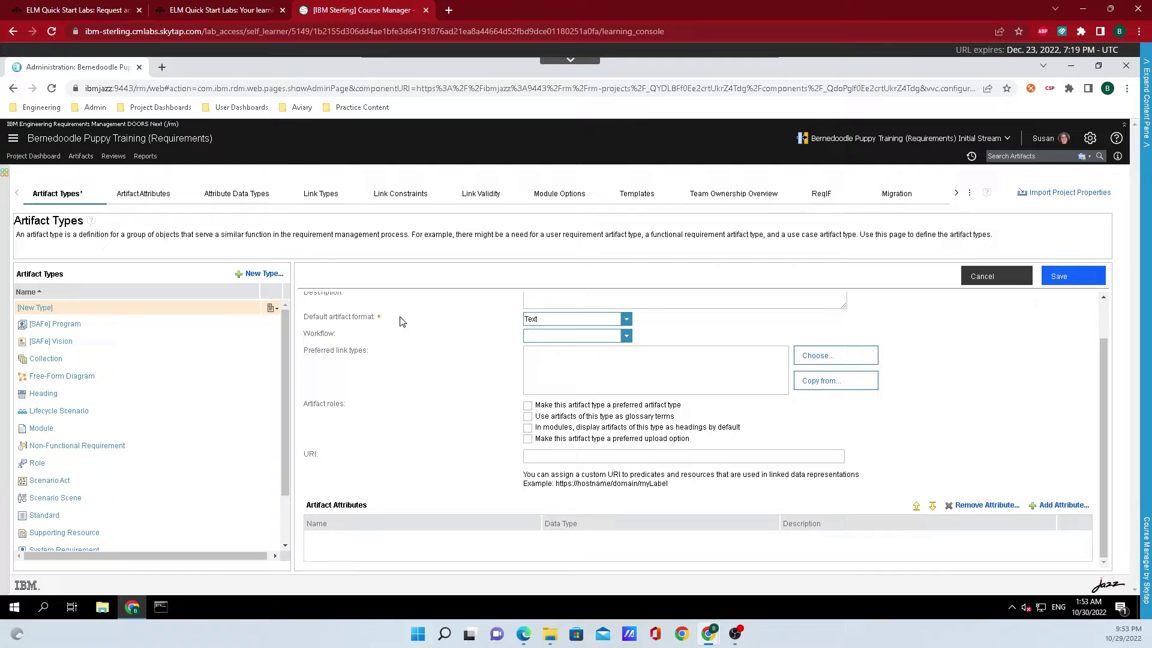
click(625, 318)
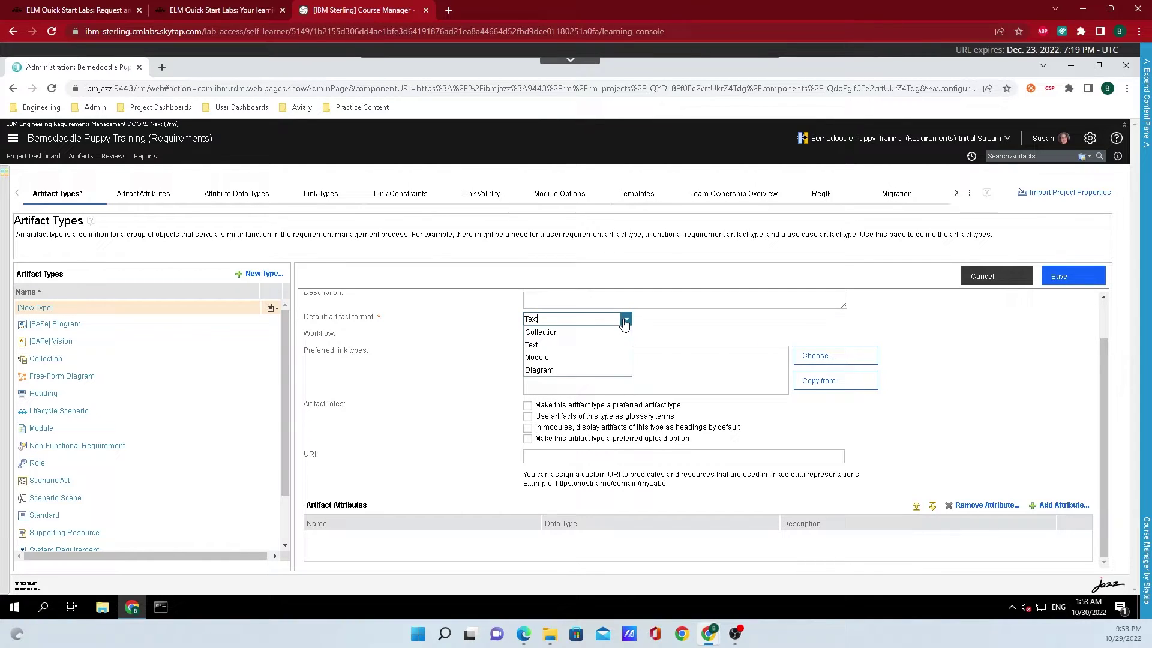
click(692, 327)
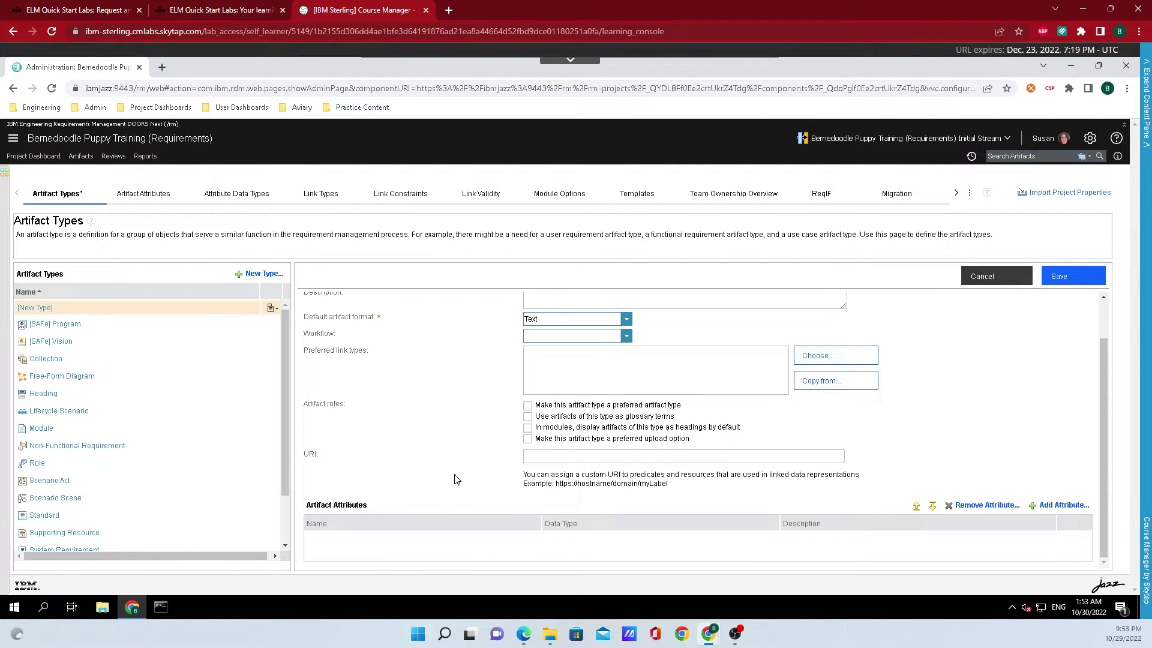
Add the Command attribute to the Puppy requirement type and save the type.
click(1069, 509)
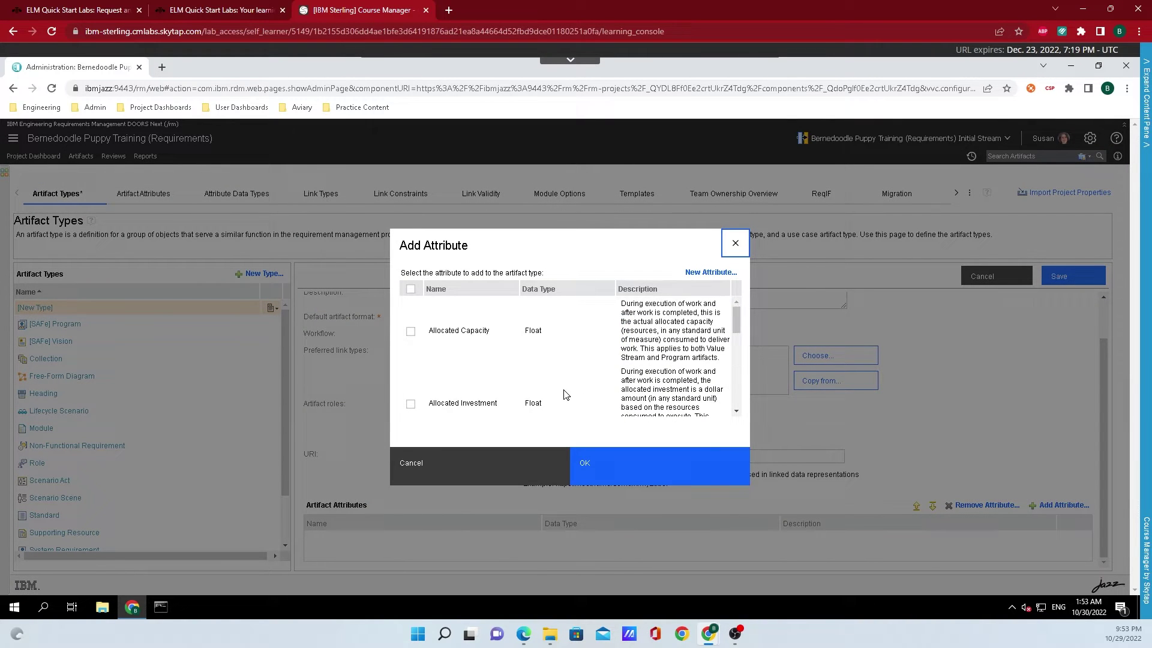
scroll(564, 395, down, 10)
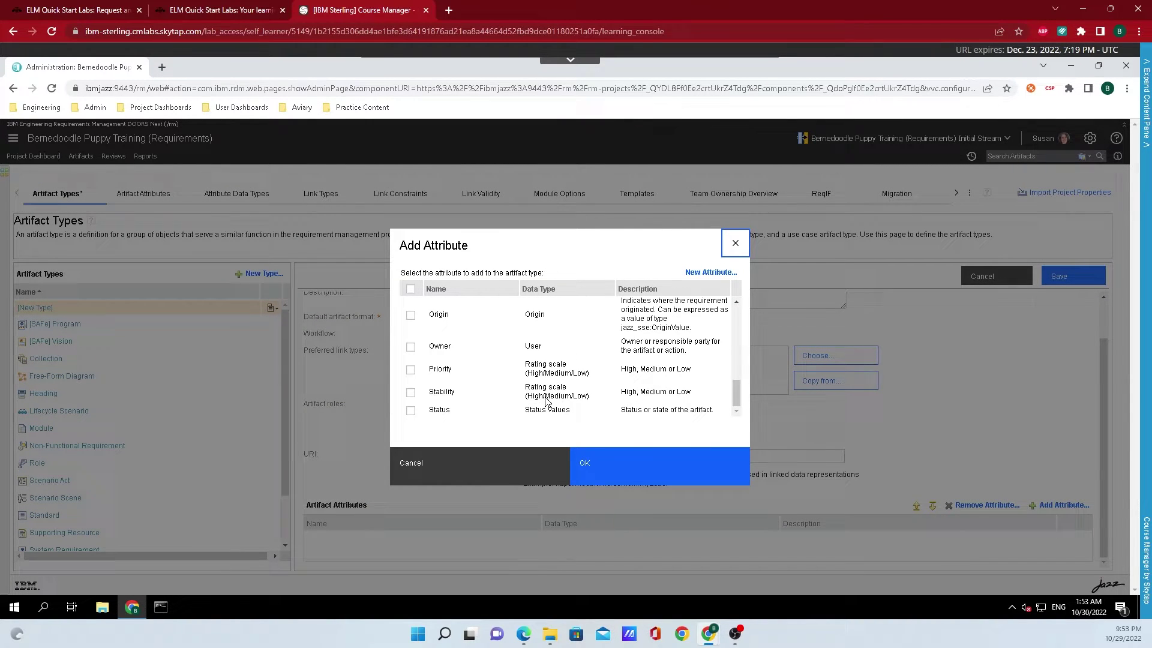
scroll(545, 402, up, 10)
scroll(541, 402, down, 3)
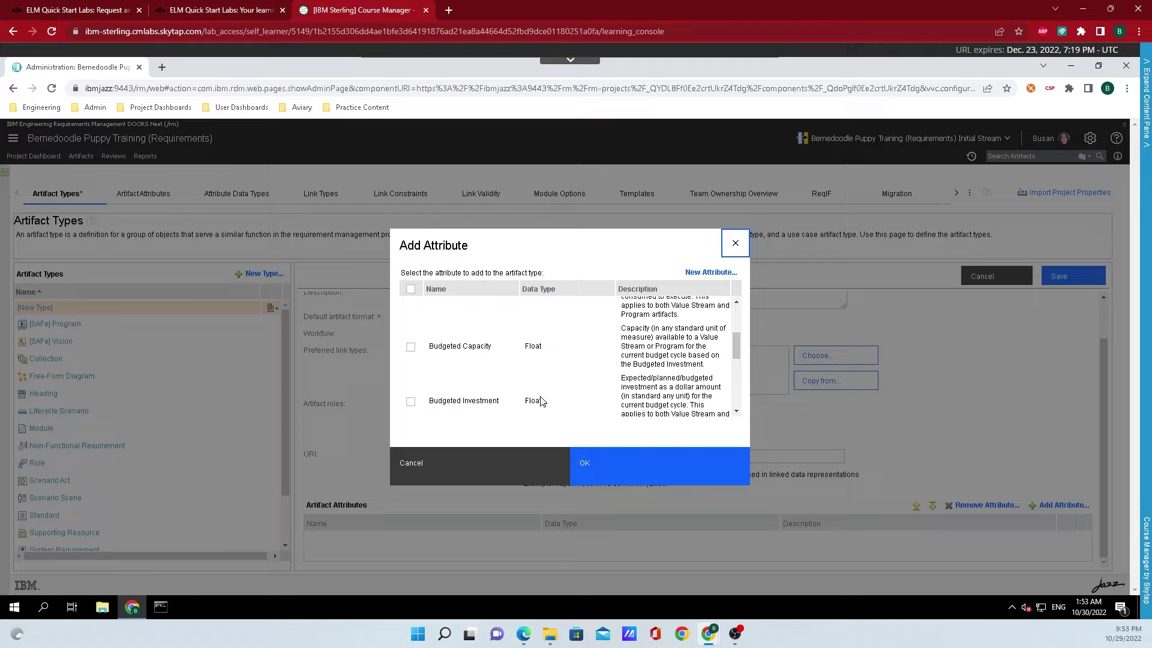
click(410, 383)
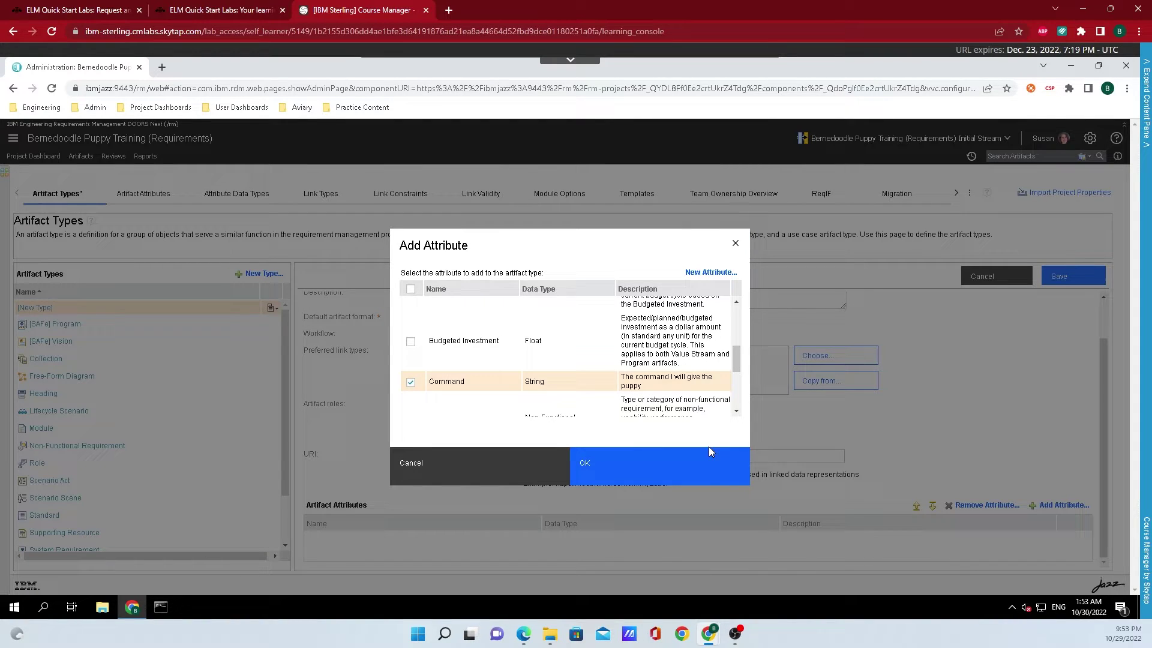
click(732, 463)
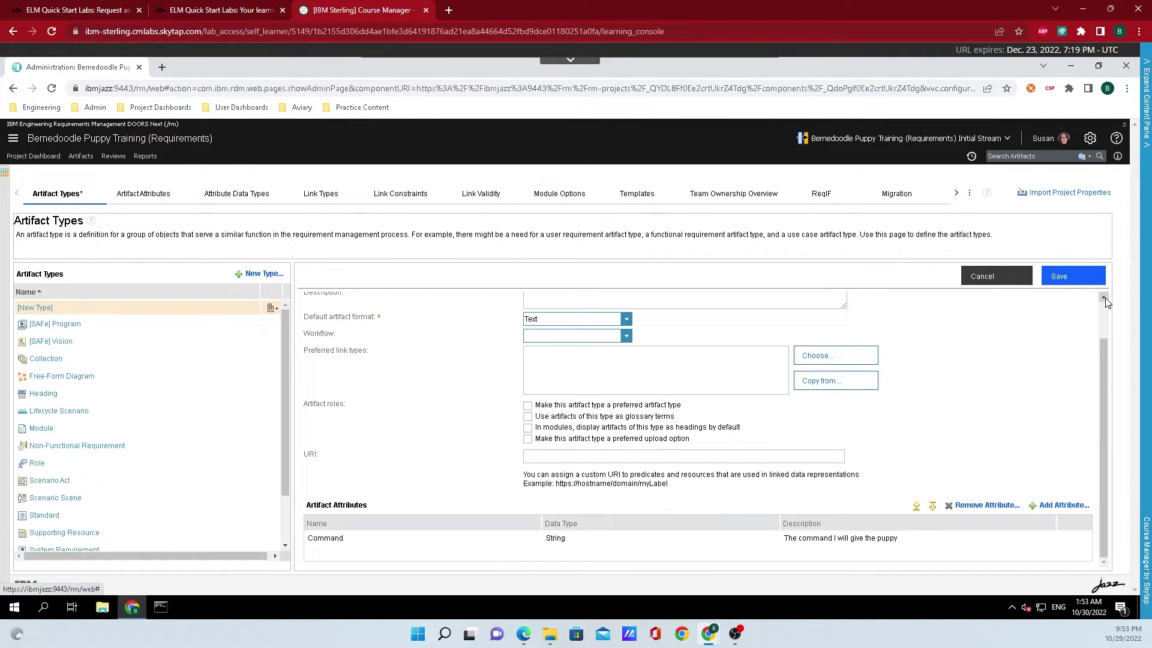
click(1067, 277)
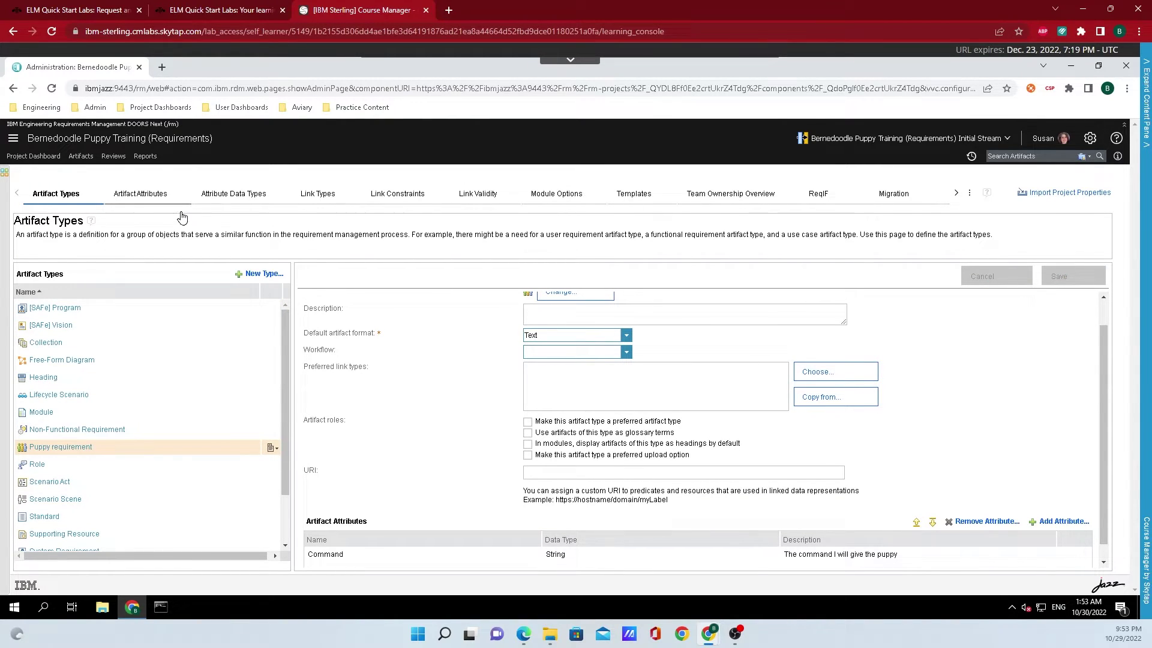
Go through the Project Dashboard to the project's Artifacts page.
click(43, 157)
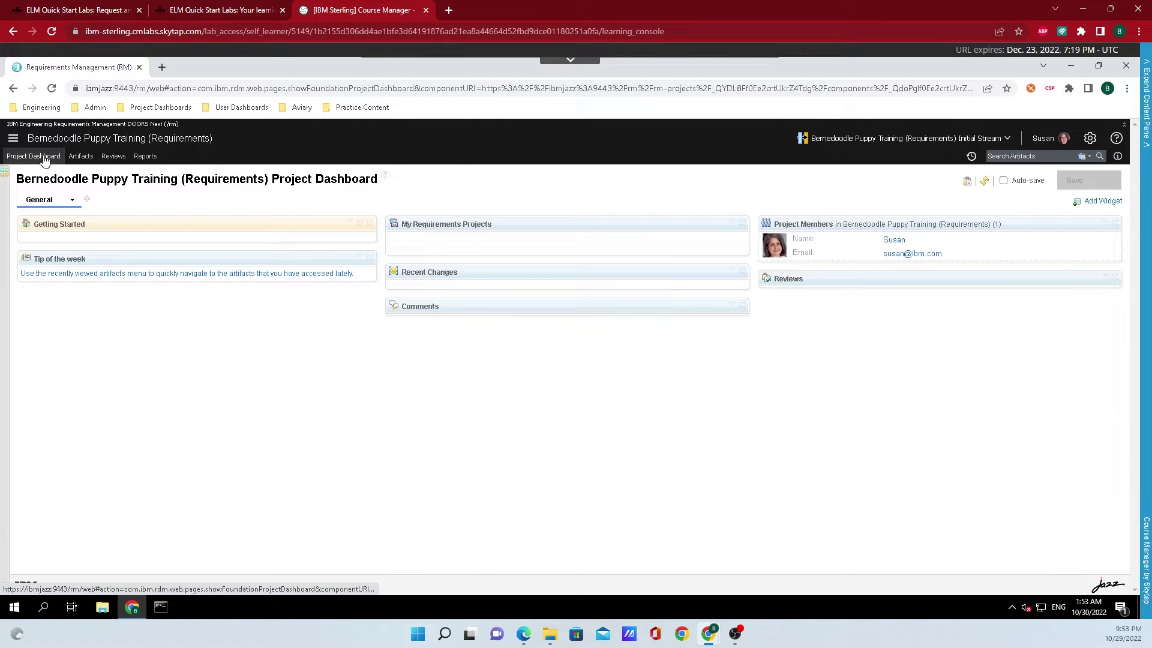
click(73, 158)
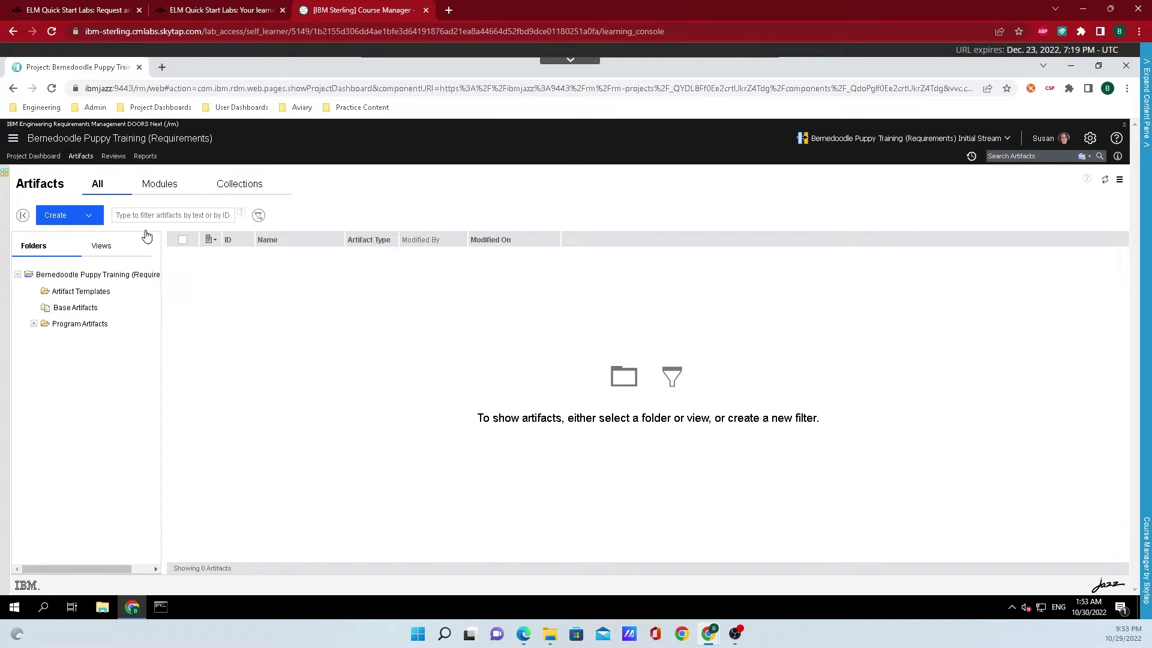
Create a Puppy requirement artifact with initial content 'Sit', then return to the Artifacts list.
click(91, 217)
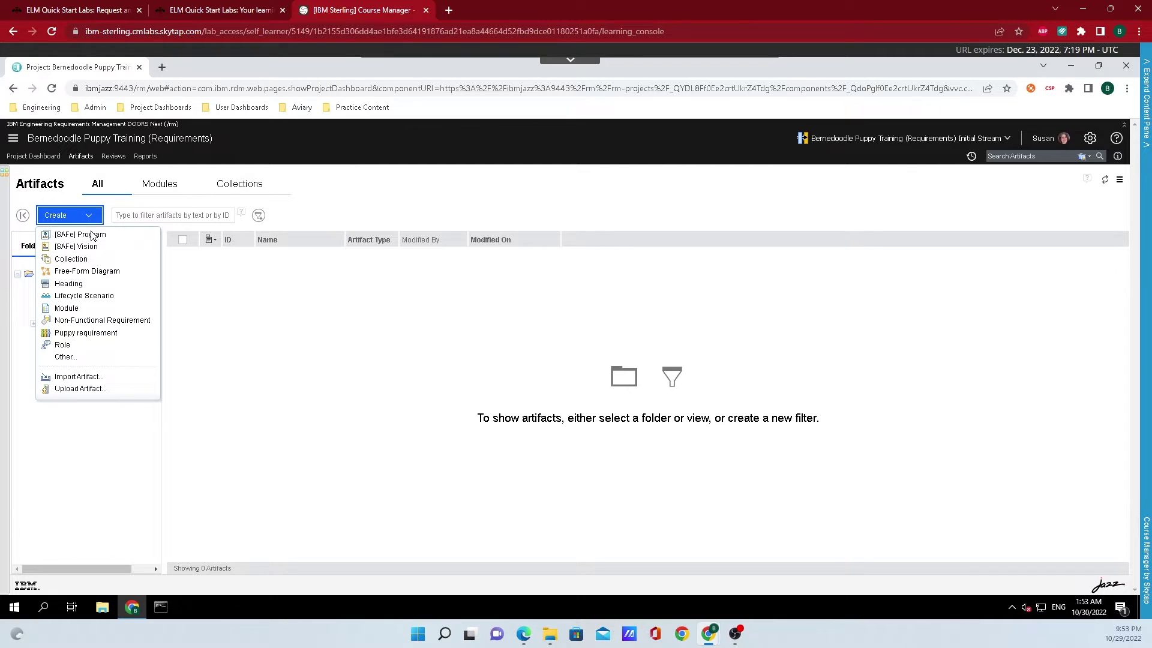
click(86, 333)
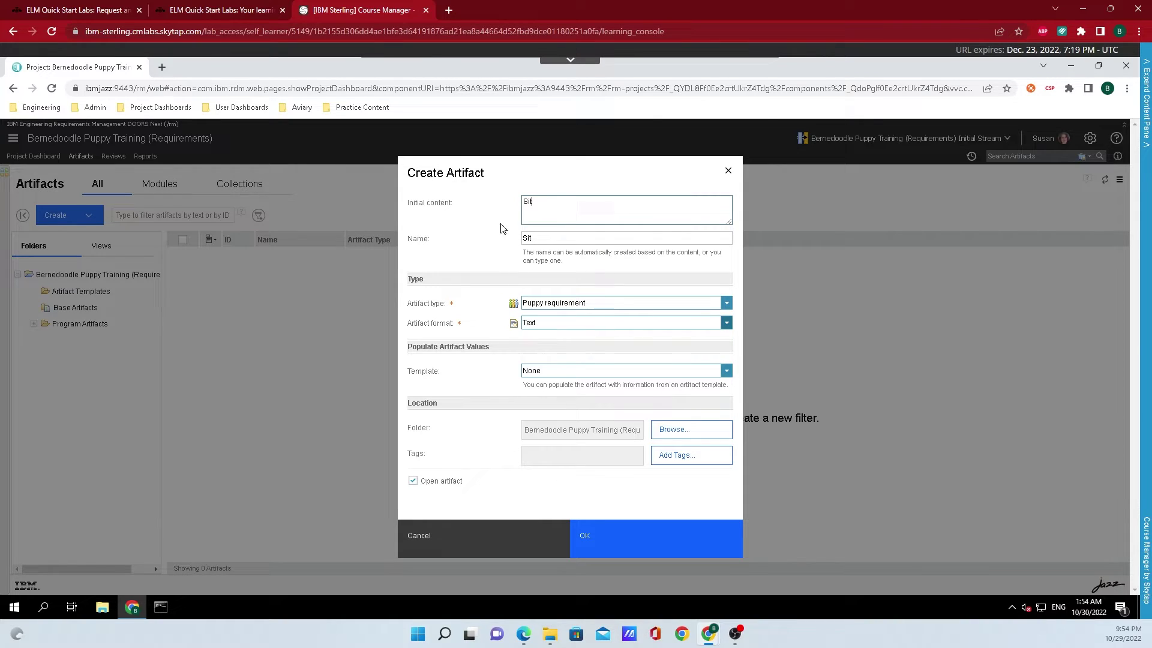
click(620, 547)
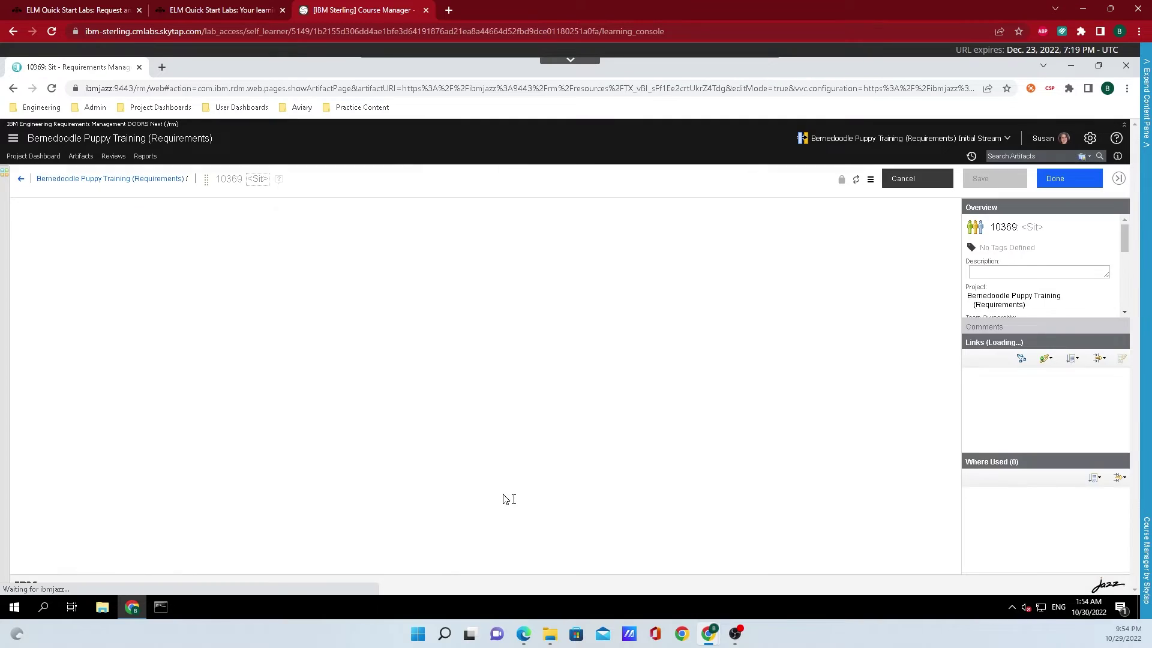
click(1054, 183)
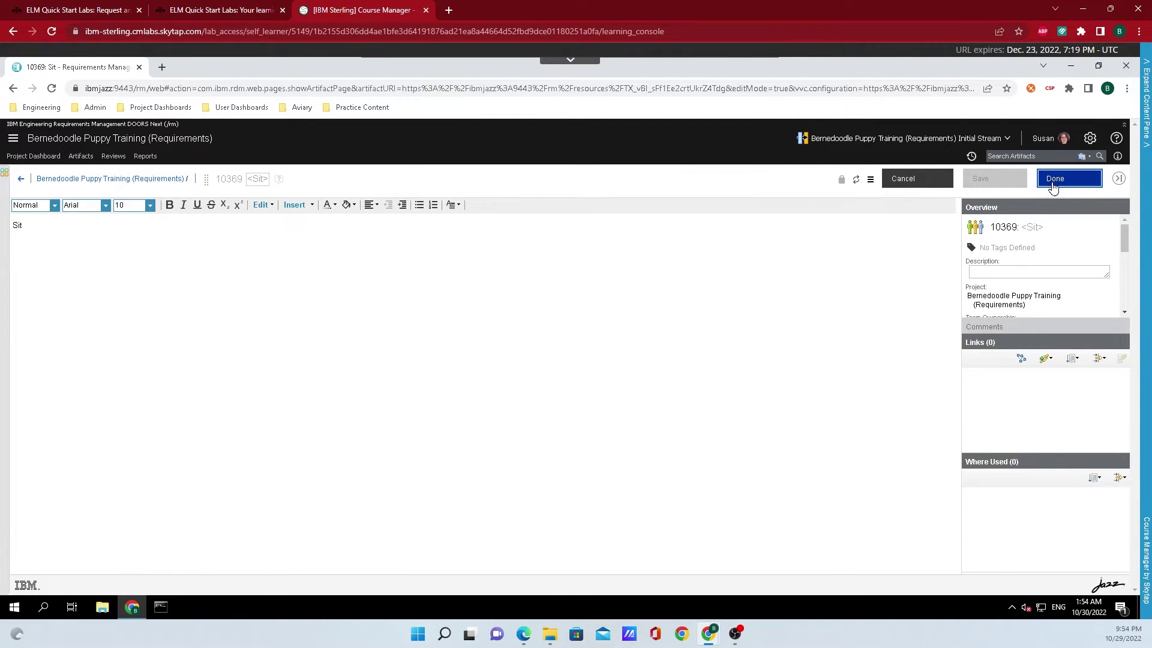
click(21, 181)
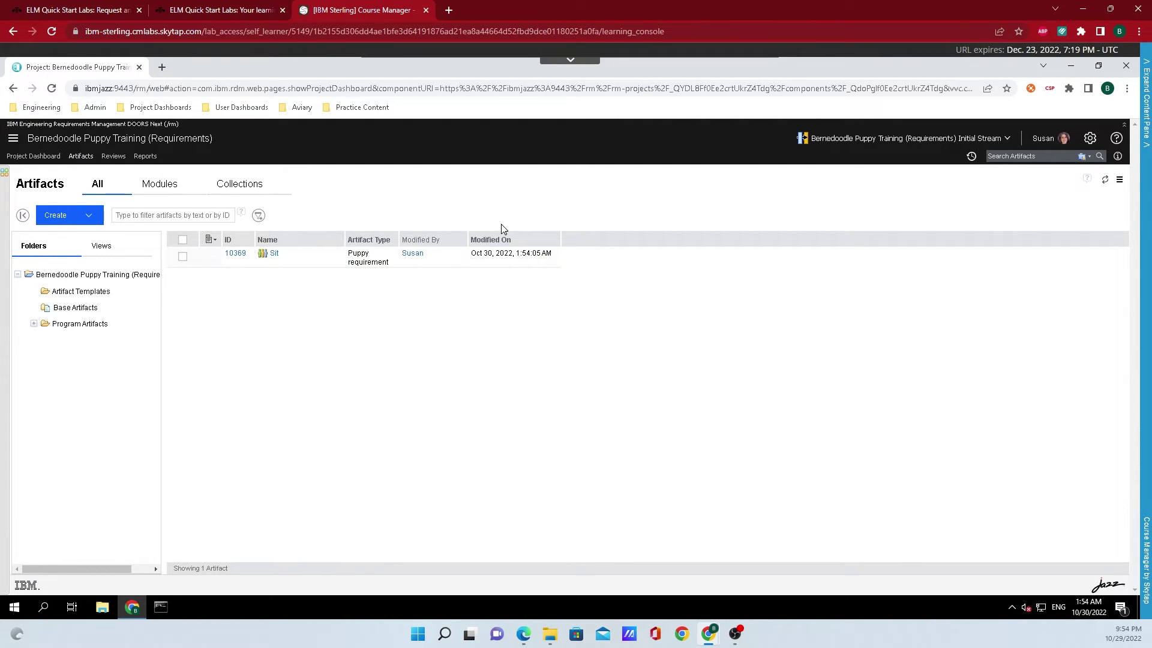
Add a Command column to the Artifacts list, filtering the column settings for 'com'.
click(212, 241)
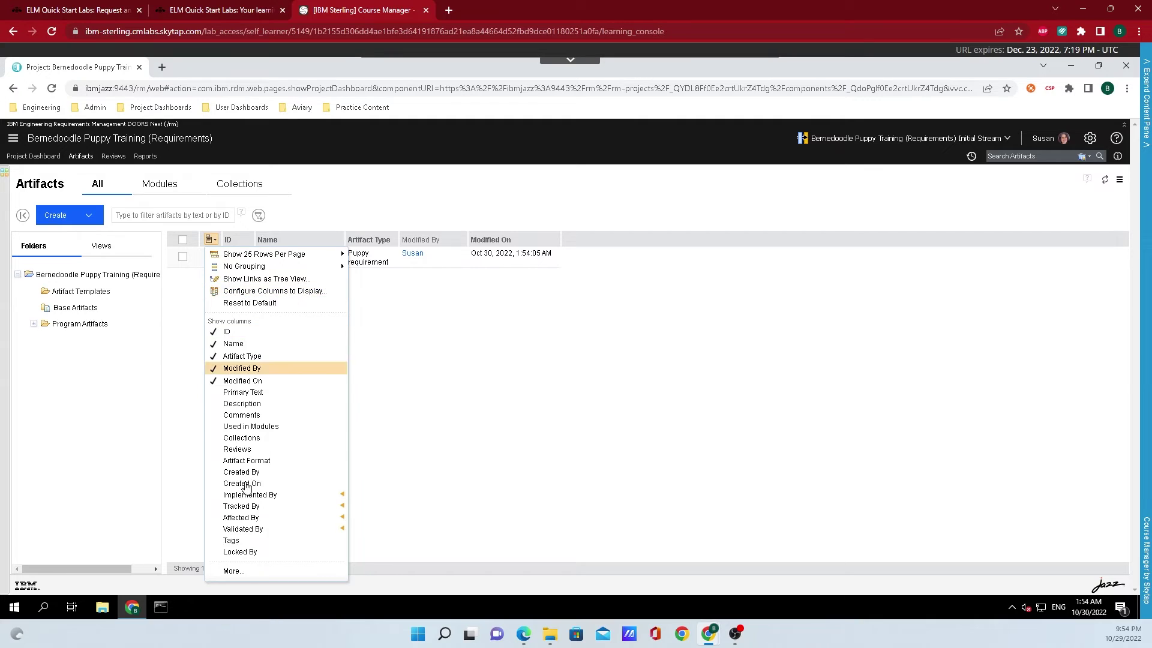
click(234, 571)
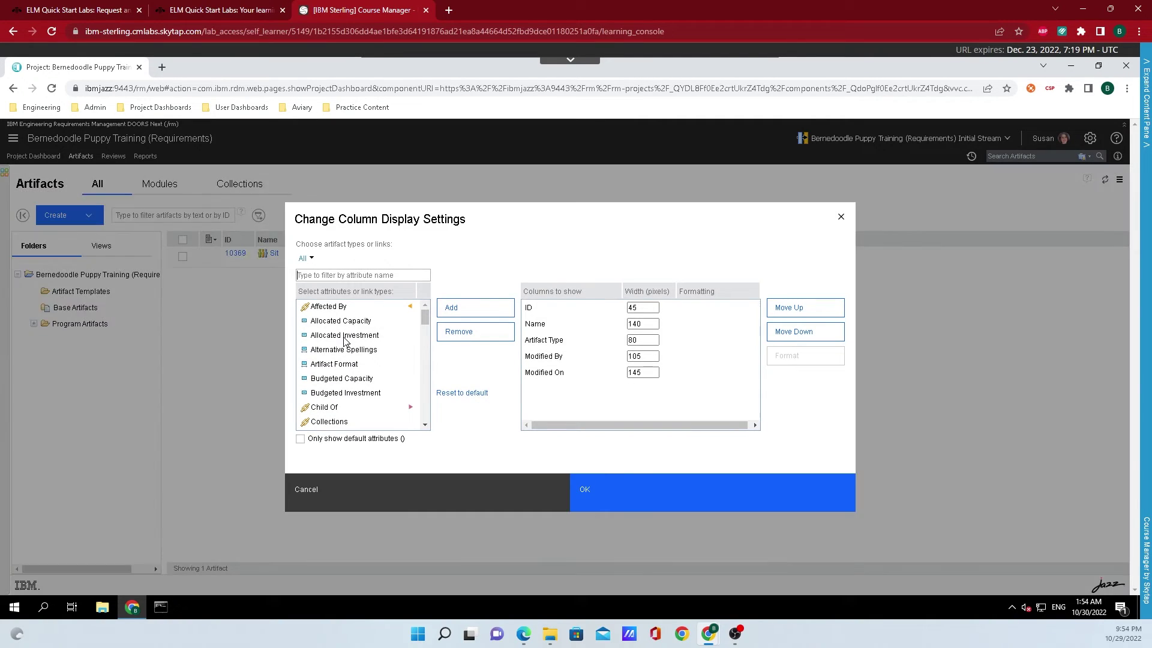
click(346, 275)
text(com)
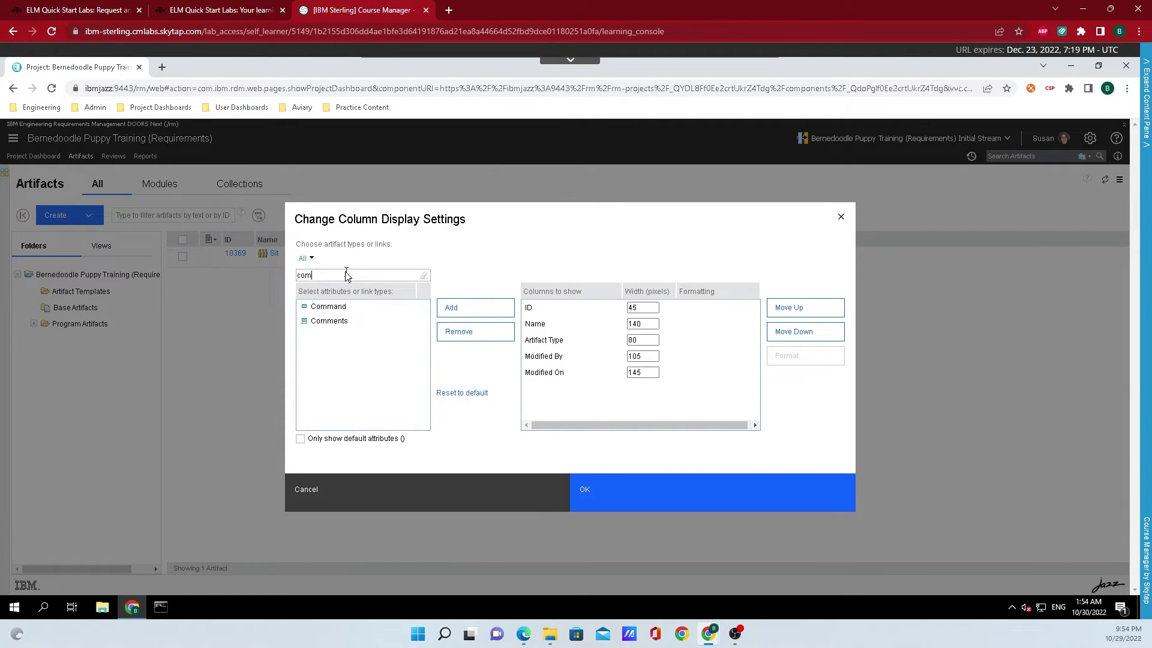
click(354, 307)
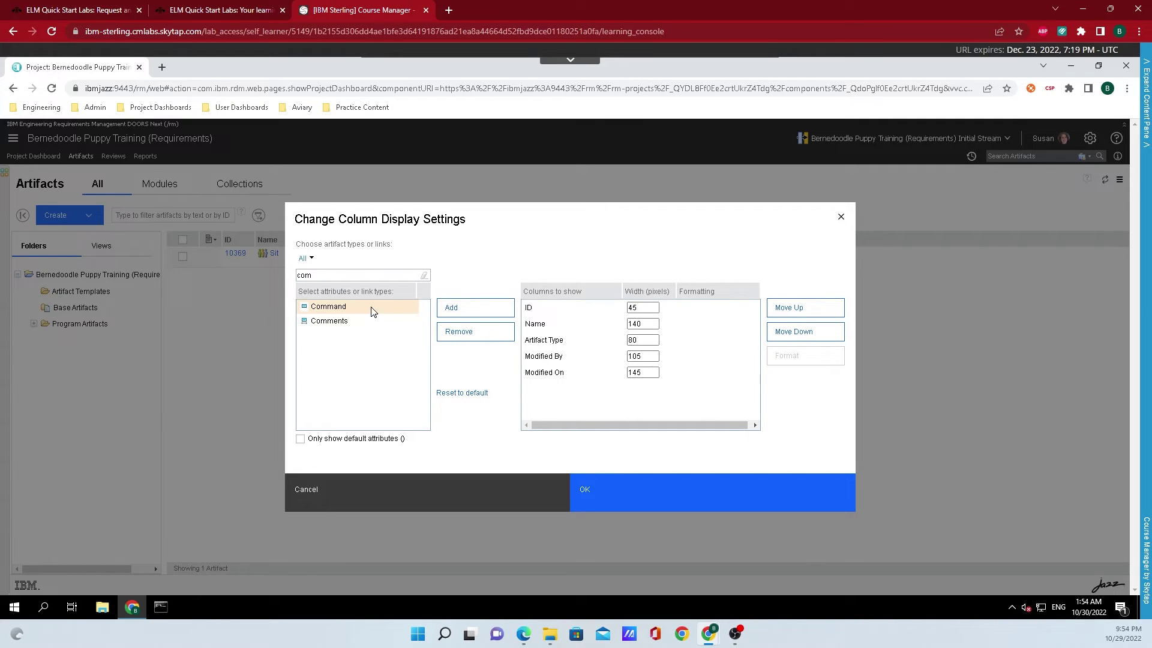
click(462, 314)
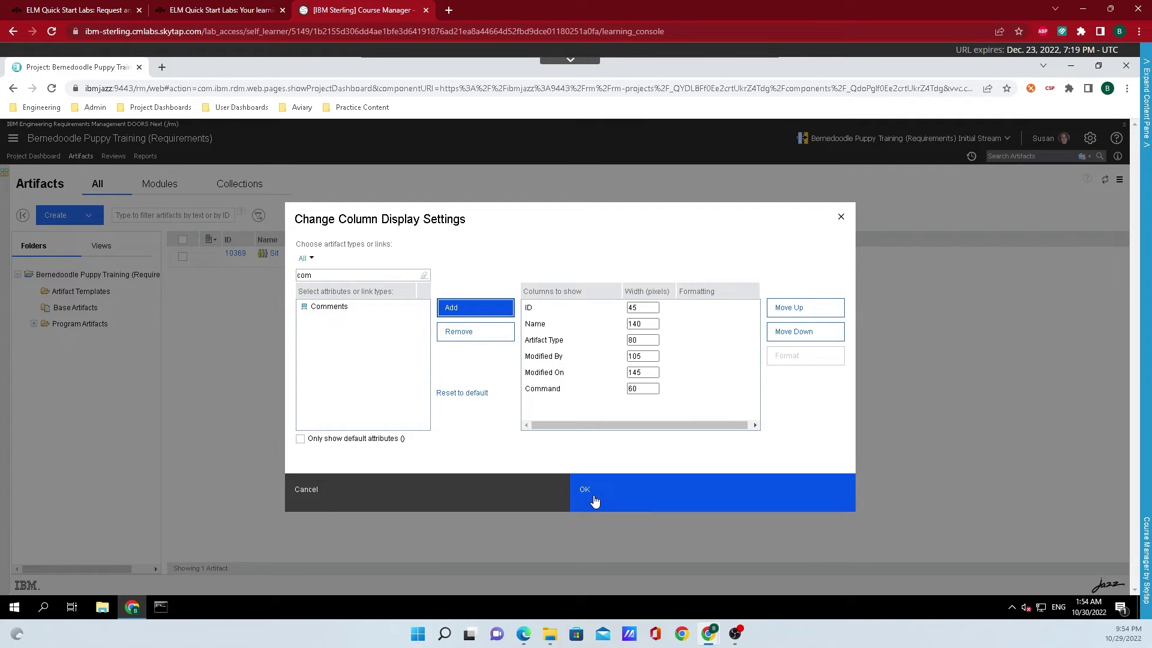
click(594, 501)
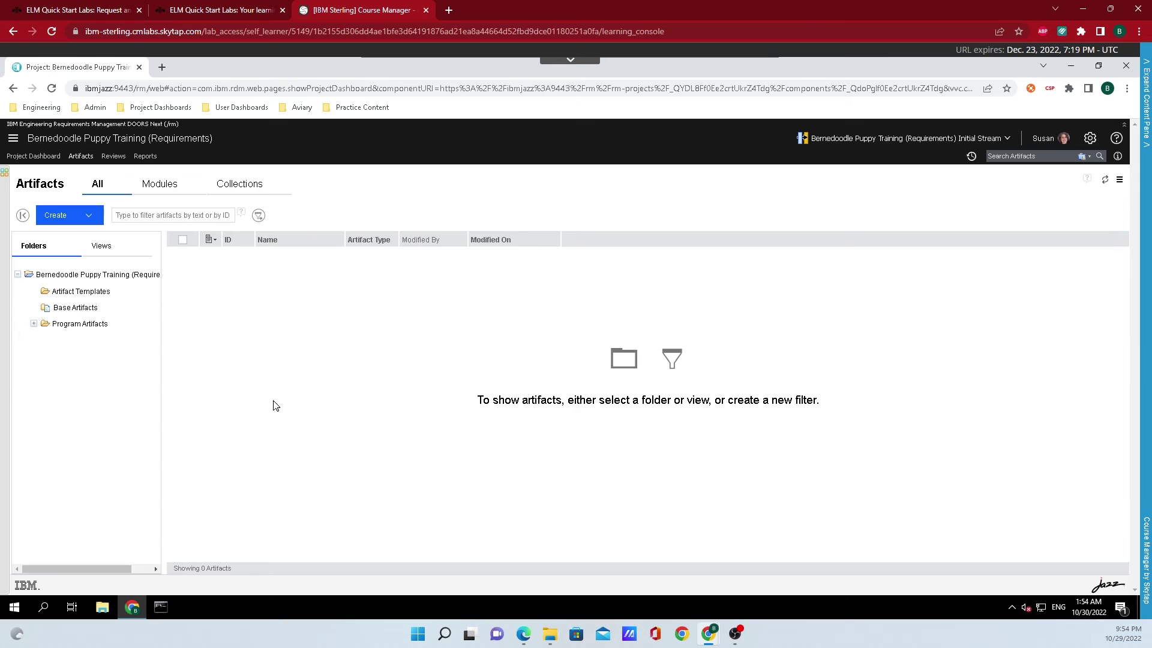
In the root folder, widen the Command column and set the Sit artifact's Command to 'Sit'.
click(124, 276)
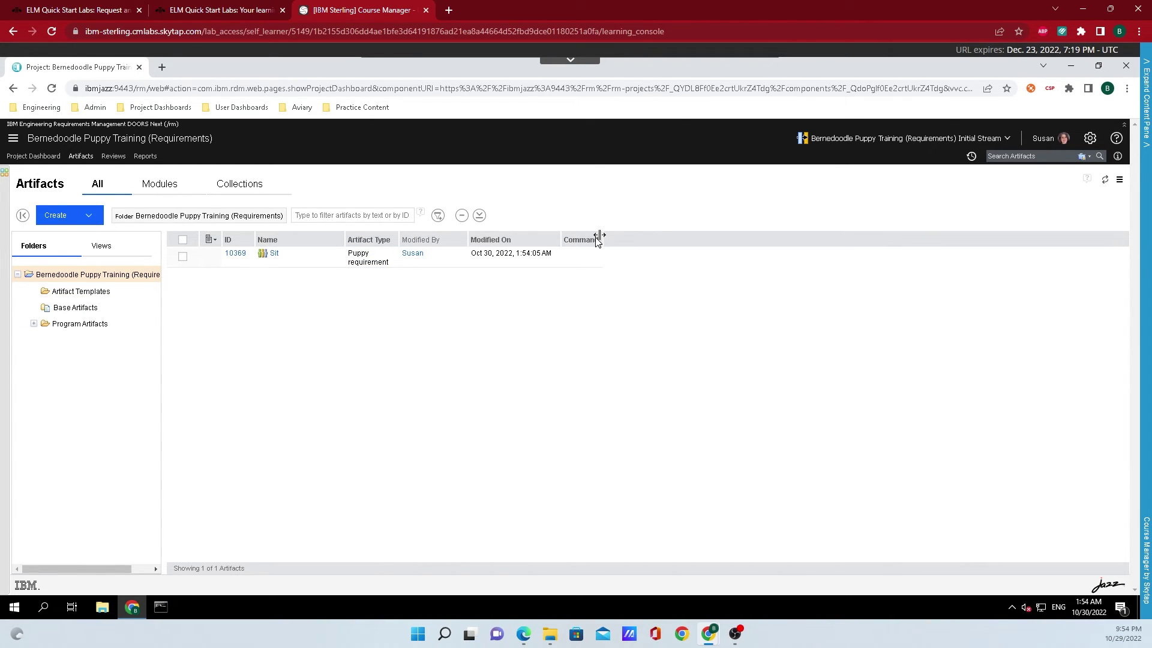
drag(602, 240, 688, 242)
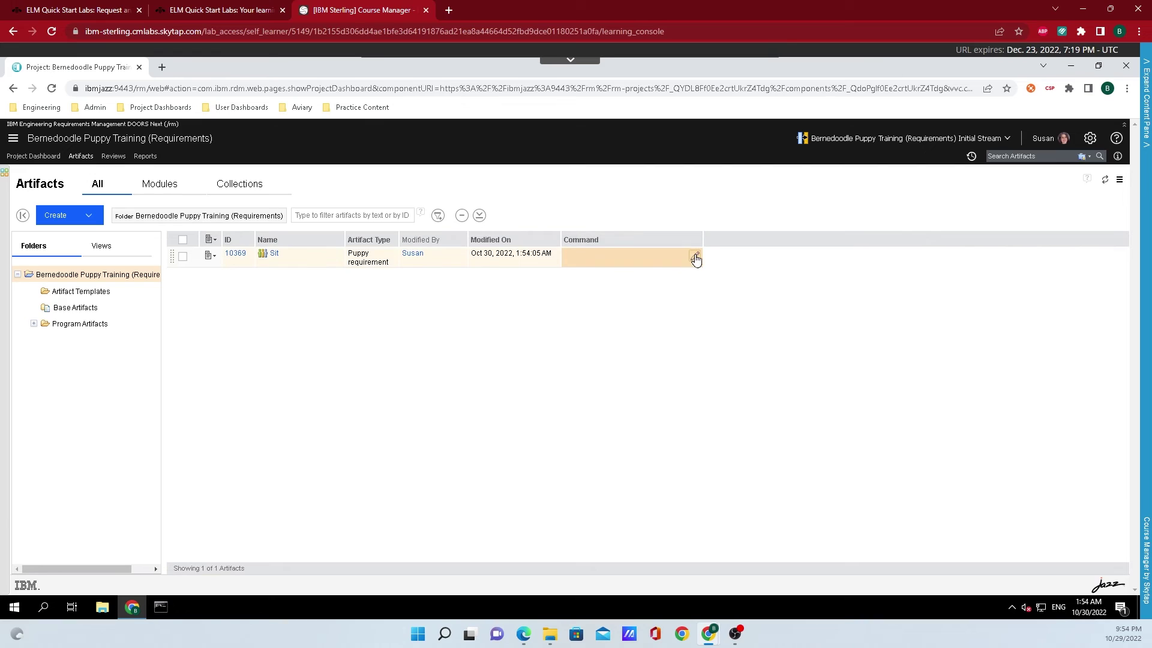
click(694, 258)
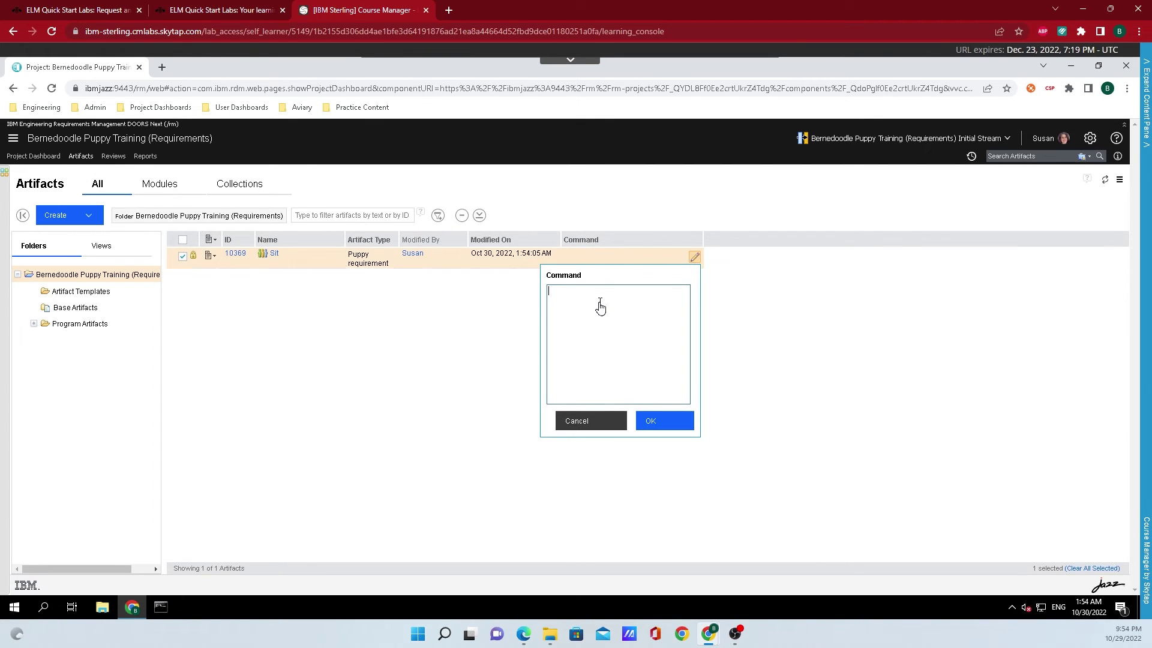
text(Sit)
click(664, 423)
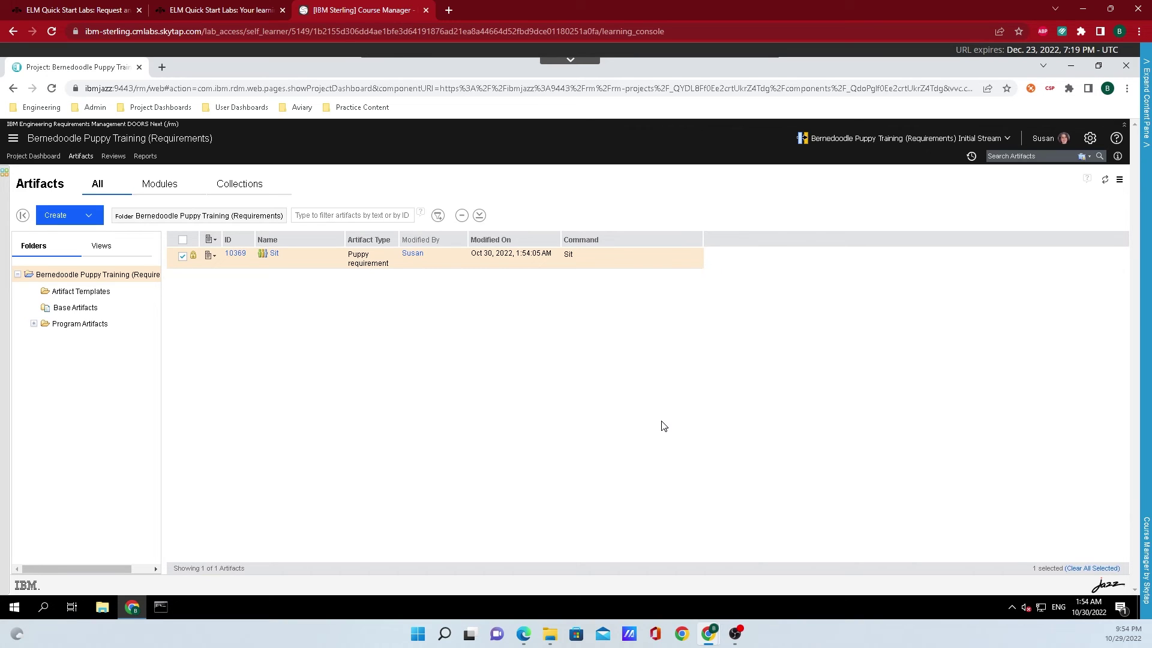